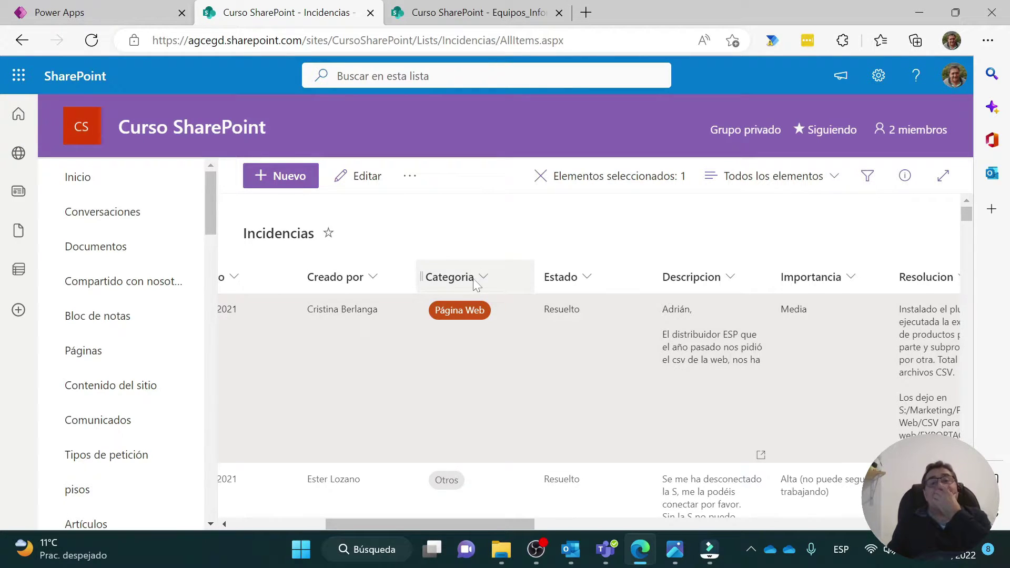
Step: Review the column settings of Categoria in the Incidencias list and close them without saving
{"action": "left_click", "coordinate": [488, 276]}
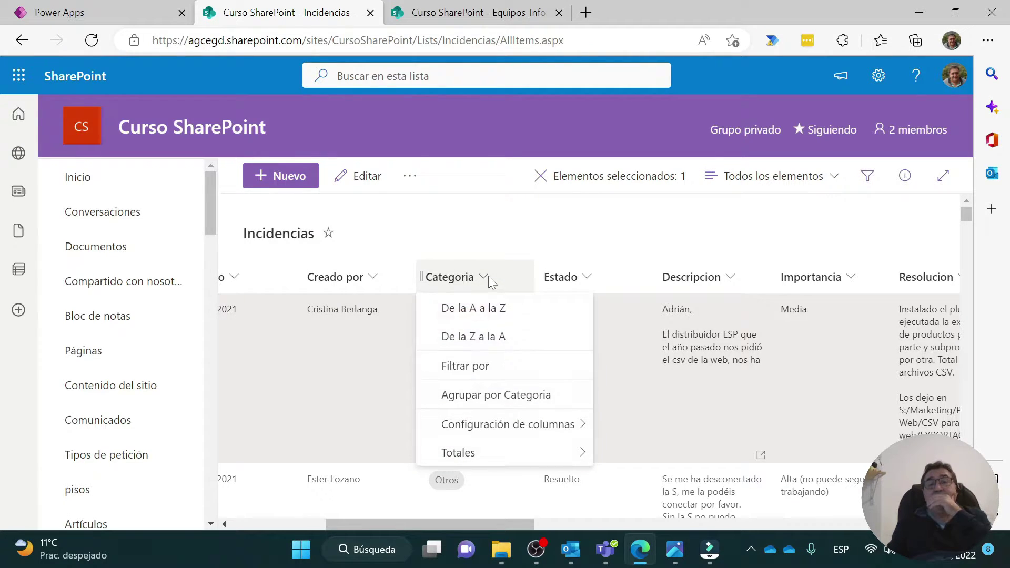
{"action": "mouse_move", "coordinate": [494, 426]}
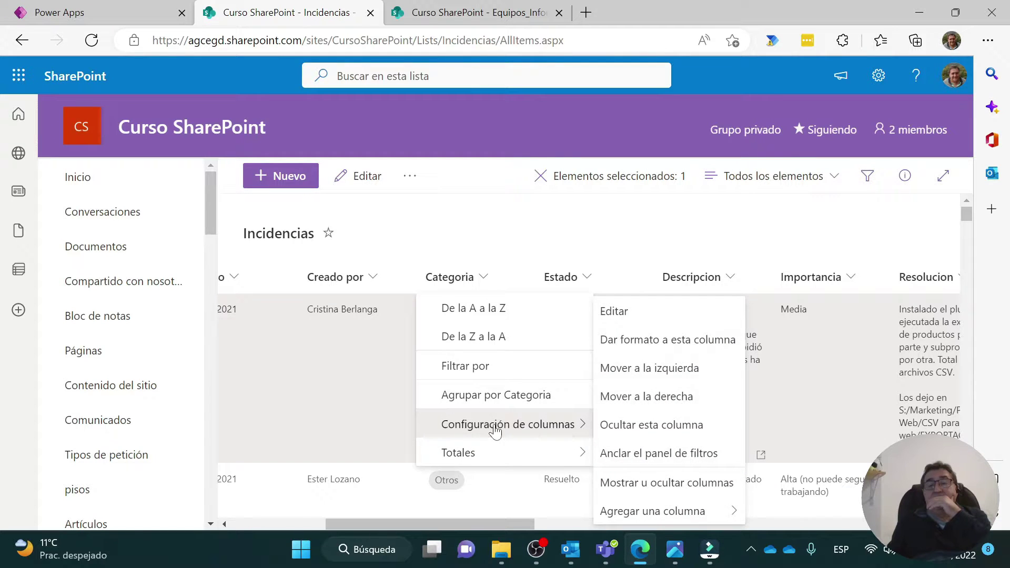
{"action": "left_click", "coordinate": [630, 319]}
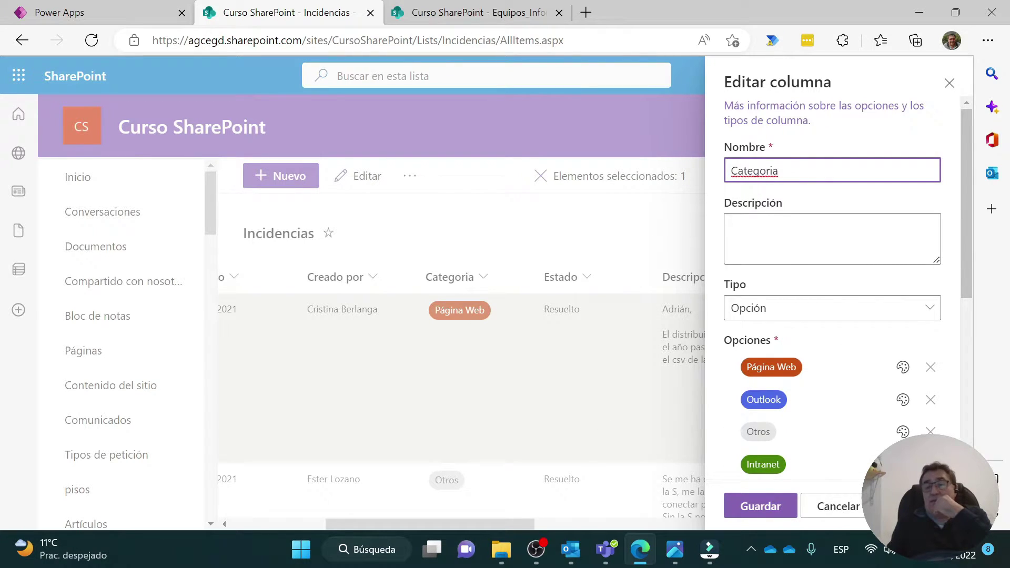
{"action": "left_click", "coordinate": [854, 515]}
Step: Review the column settings of Resolucion in the Incidencias list and close them without saving
{"action": "left_click_drag", "start_coordinate": [496, 523], "coordinate": [652, 546]}
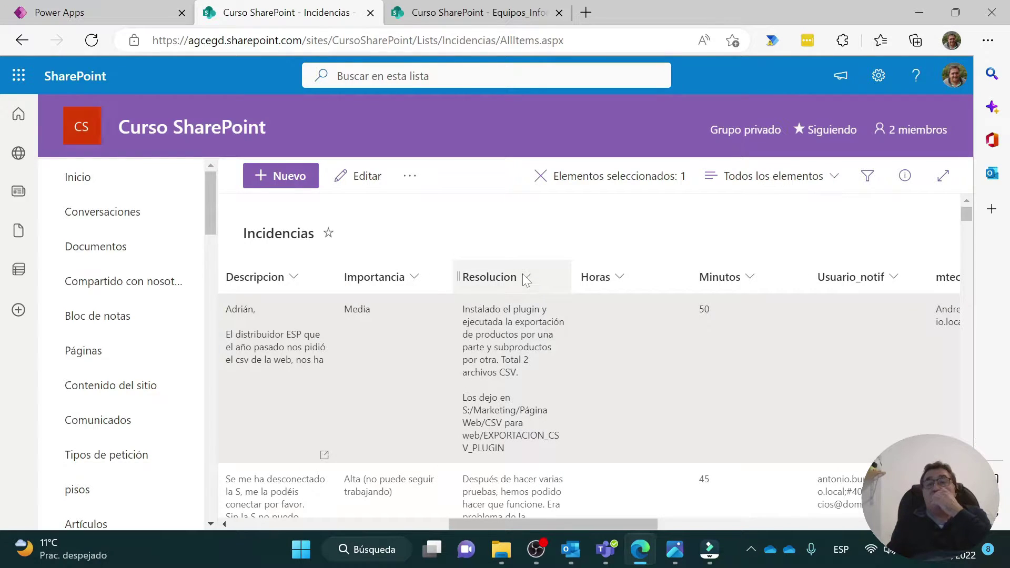
{"action": "left_click", "coordinate": [526, 277]}
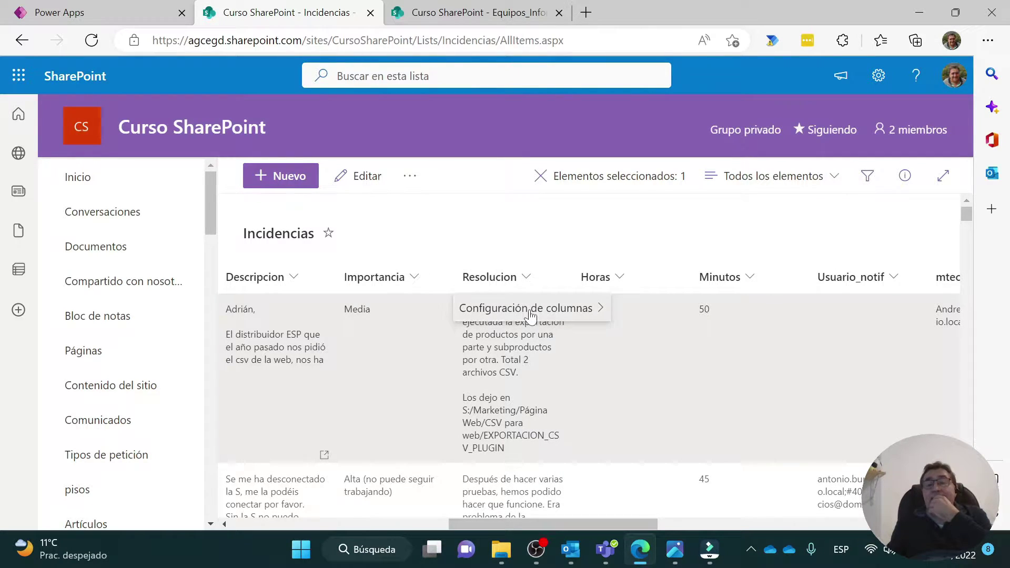
{"action": "mouse_move", "coordinate": [552, 309]}
{"action": "left_click", "coordinate": [650, 309]}
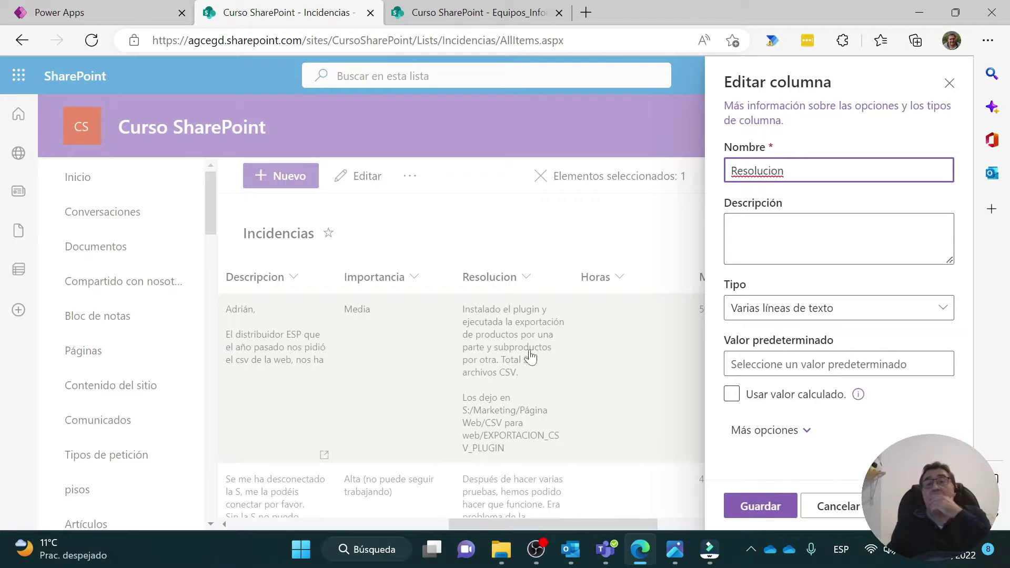
{"action": "left_click", "coordinate": [948, 83]}
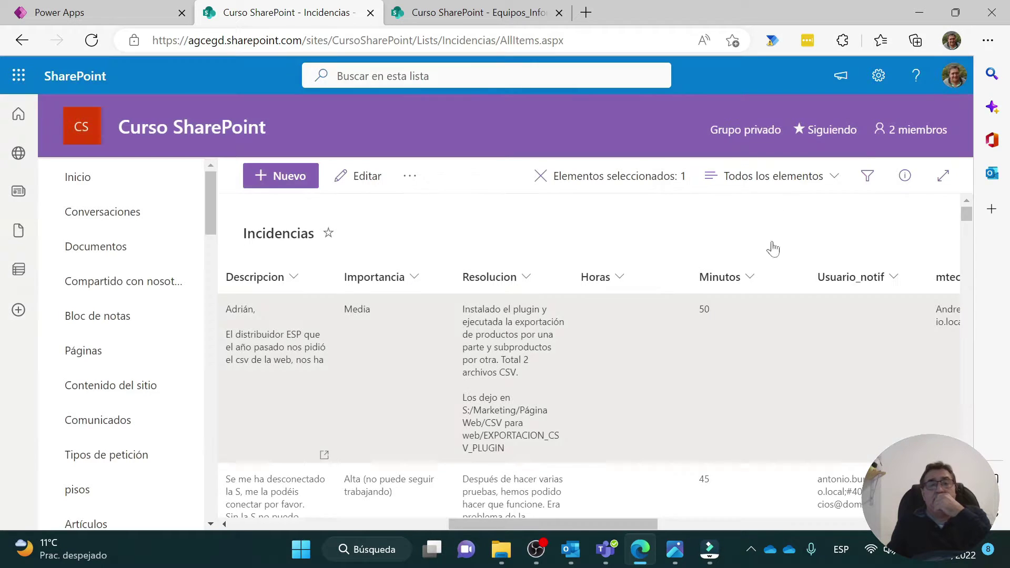
Step: Check the column type of Descripcion in its edit settings and cancel without changes
{"action": "left_click", "coordinate": [298, 278]}
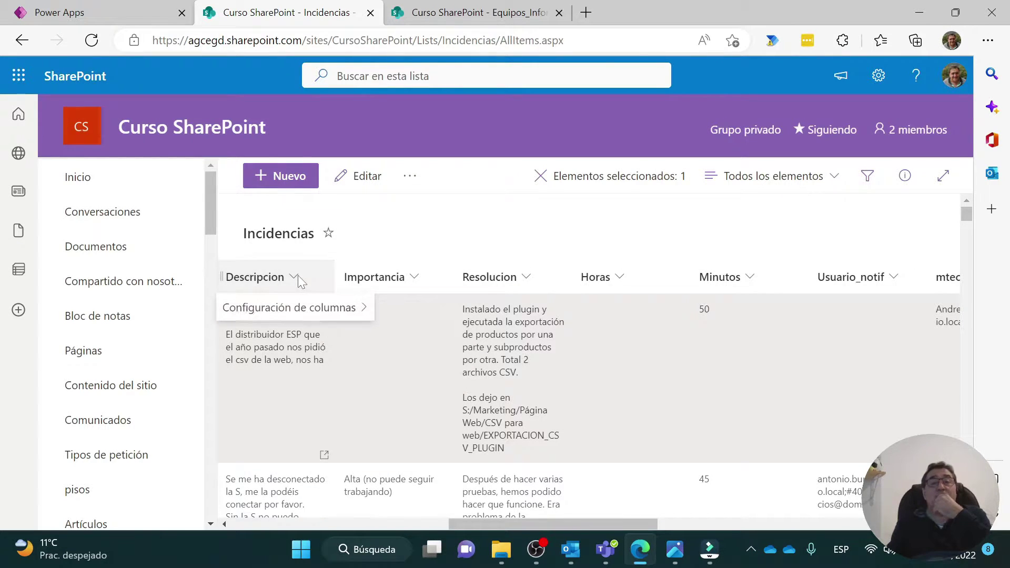
{"action": "mouse_move", "coordinate": [294, 308]}
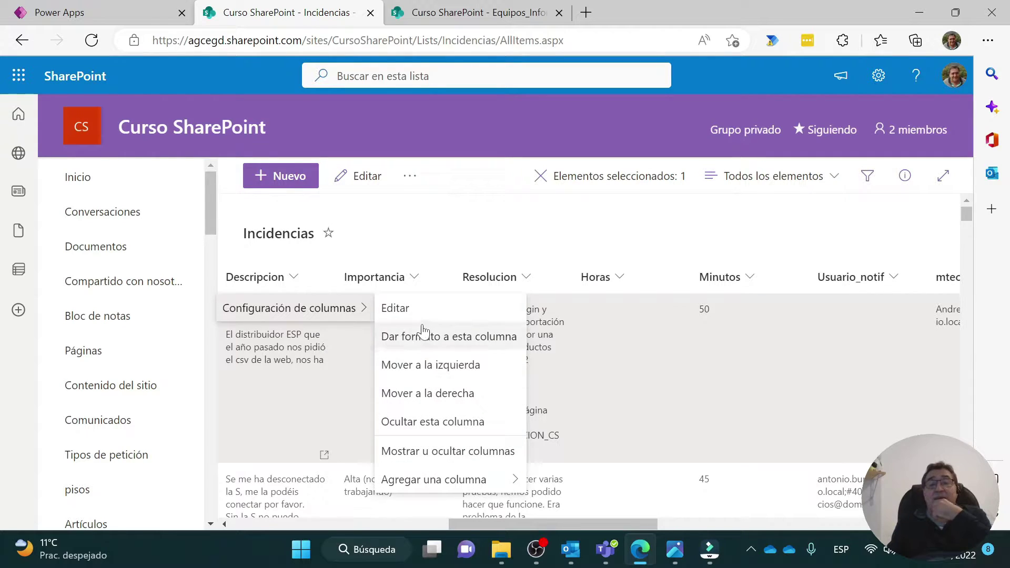
{"action": "left_click", "coordinate": [409, 315]}
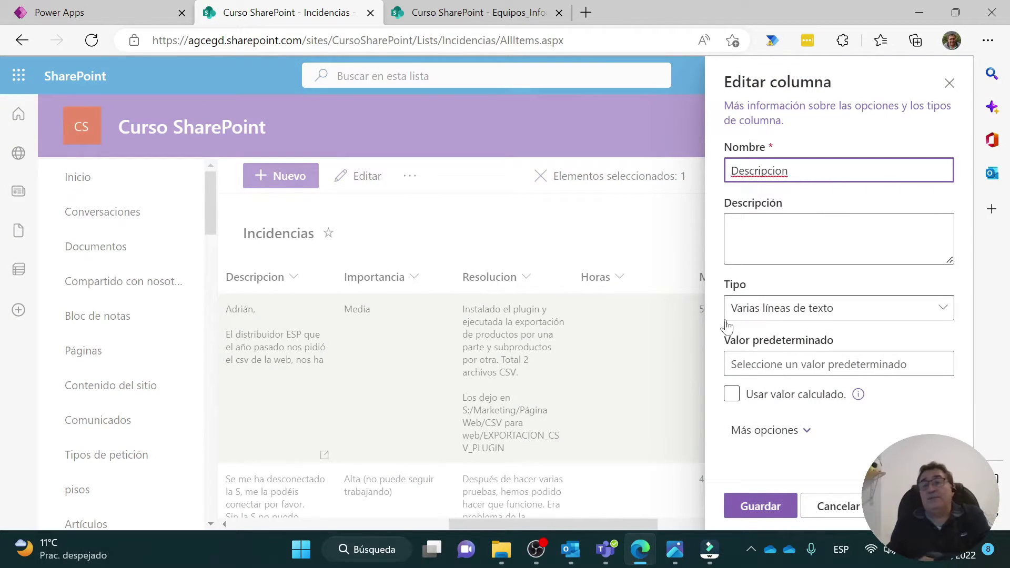
{"action": "left_click", "coordinate": [838, 506]}
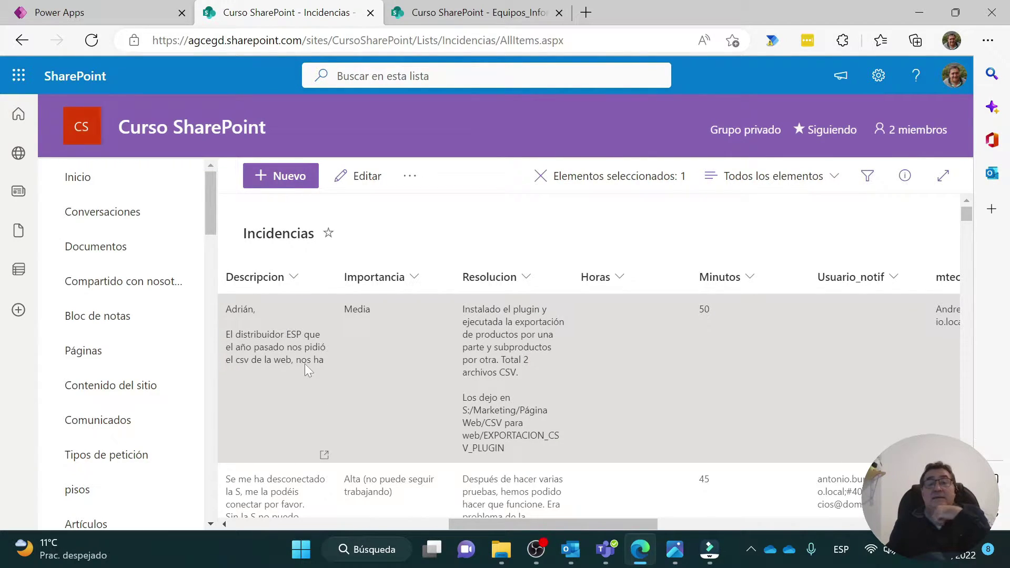
Step: Review the equipo lookup column's settings against its source list Equipos_Informáticos, and cancel without saving
{"action": "left_click_drag", "start_coordinate": [573, 522], "coordinate": [875, 551]}
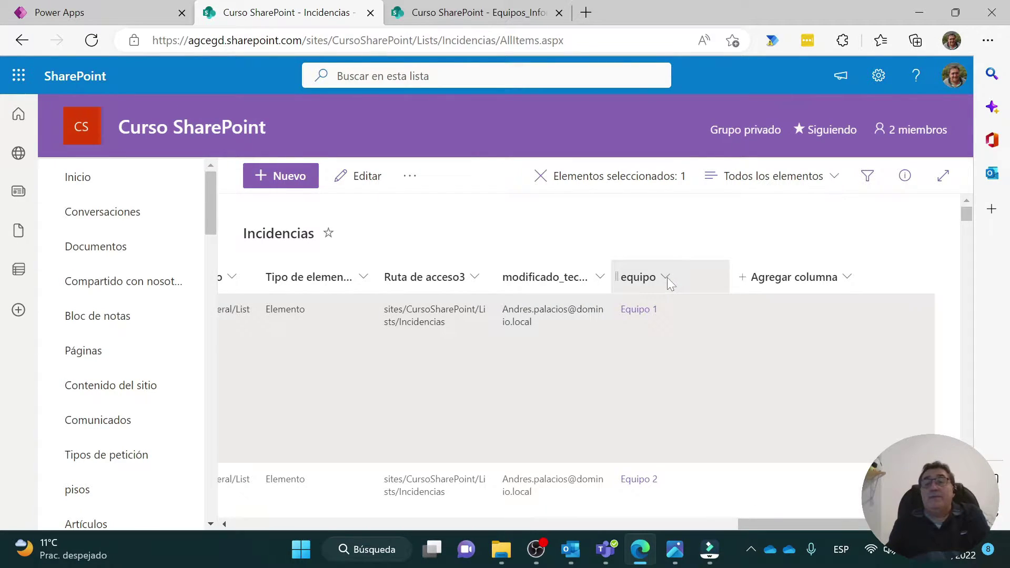
{"action": "left_click", "coordinate": [665, 277]}
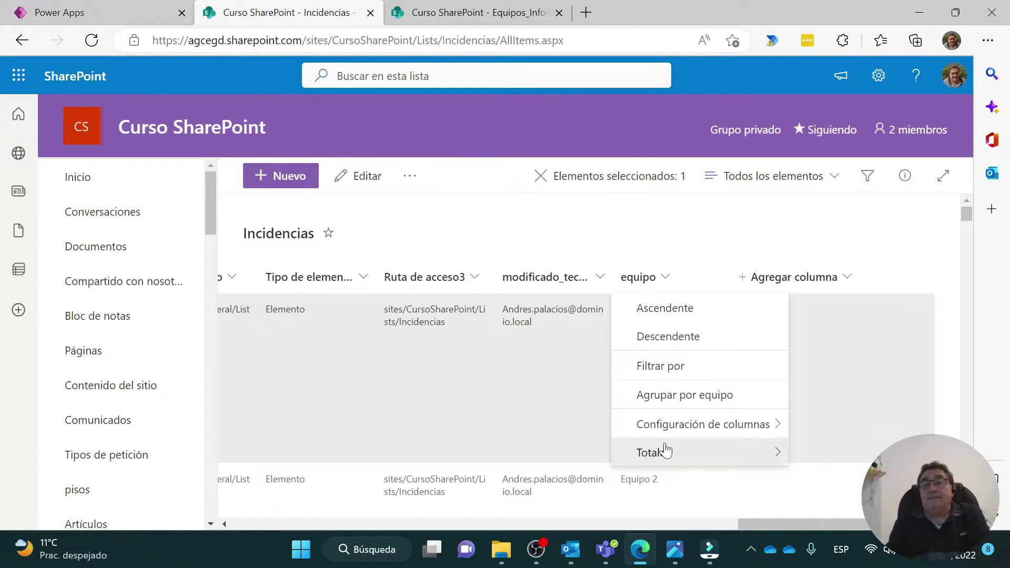
{"action": "mouse_move", "coordinate": [683, 425]}
{"action": "left_click", "coordinate": [823, 340]}
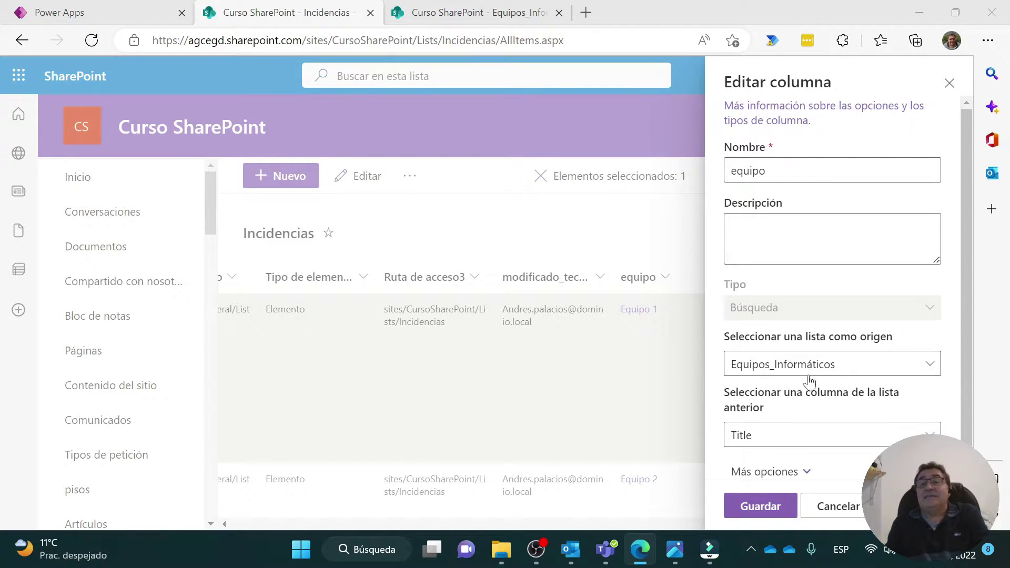
{"action": "left_click", "coordinate": [472, 22]}
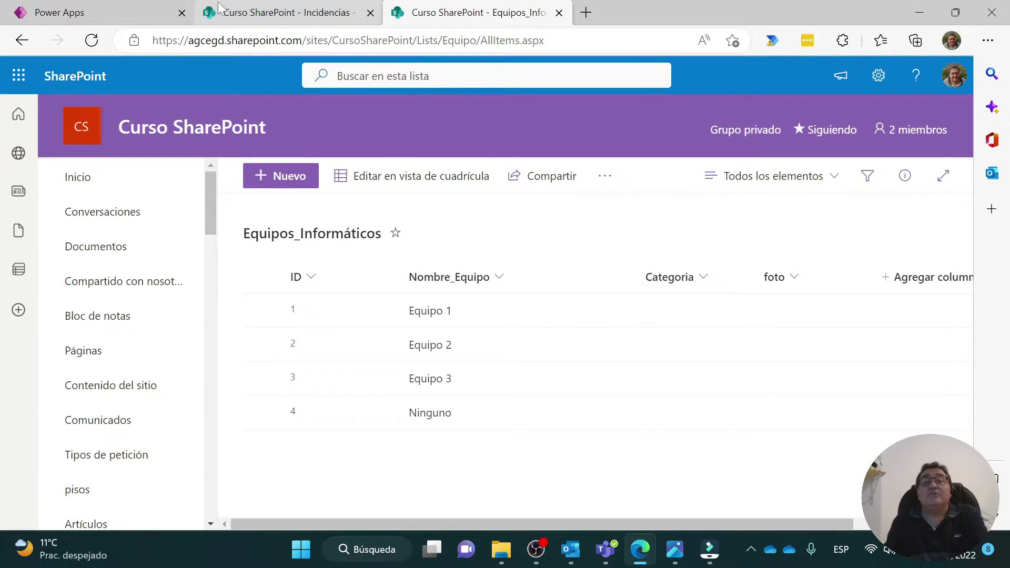
{"action": "left_click", "coordinate": [237, 13]}
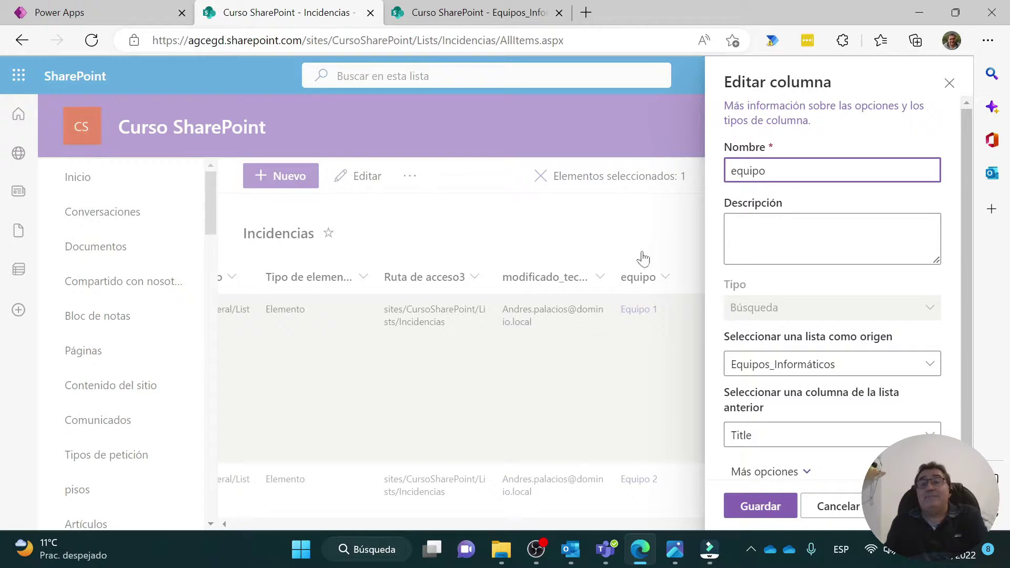
{"action": "left_click", "coordinate": [856, 518]}
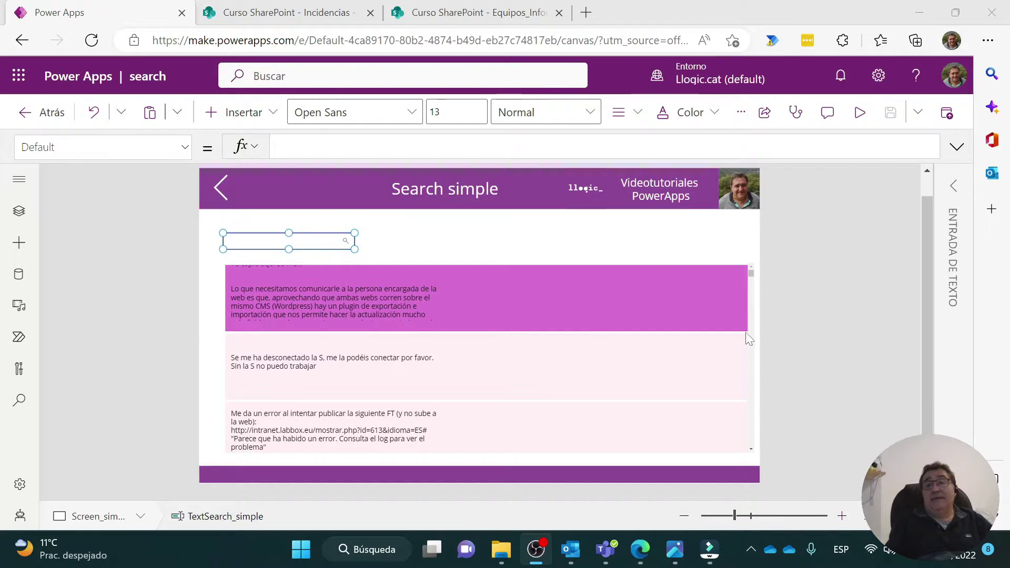
Step: In the Power Apps search app, select the gallery and review the app's data sources, including the SharePoint lists and the Inc and Ei collections
{"action": "left_click", "coordinate": [727, 351]}
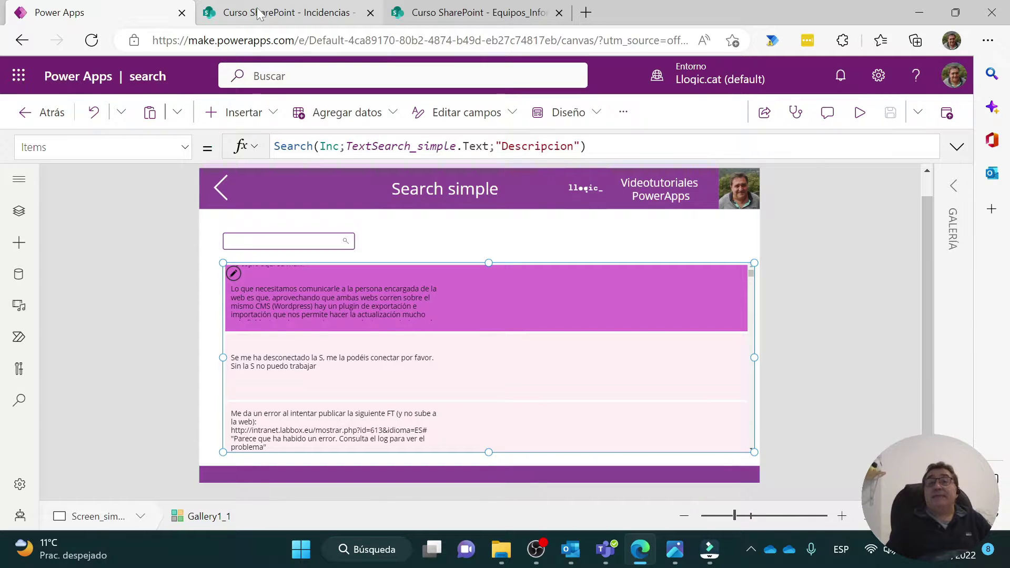
{"action": "left_click", "coordinate": [19, 278]}
{"action": "mouse_move", "coordinate": [133, 277]}
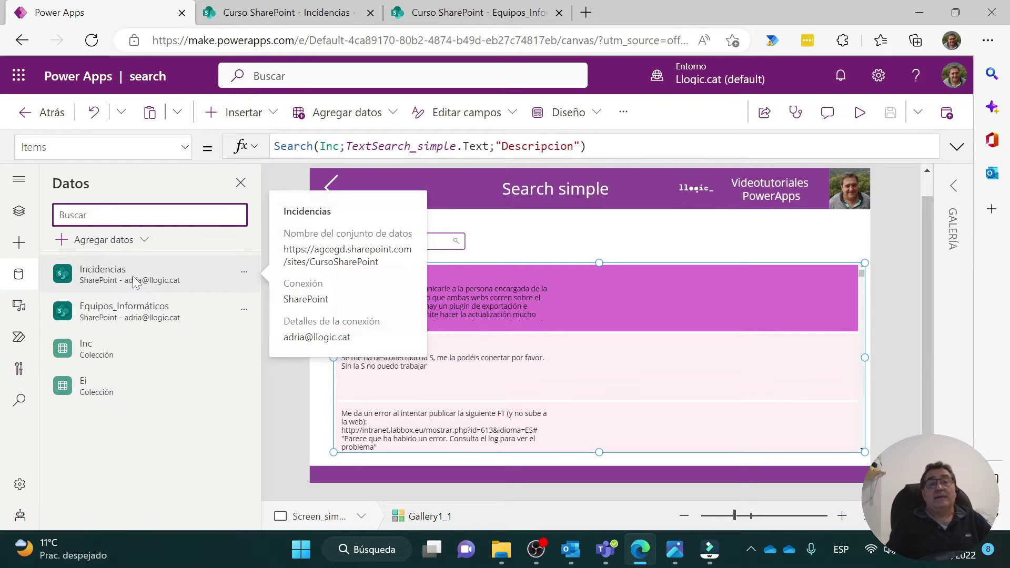
{"action": "mouse_move", "coordinate": [154, 327]}
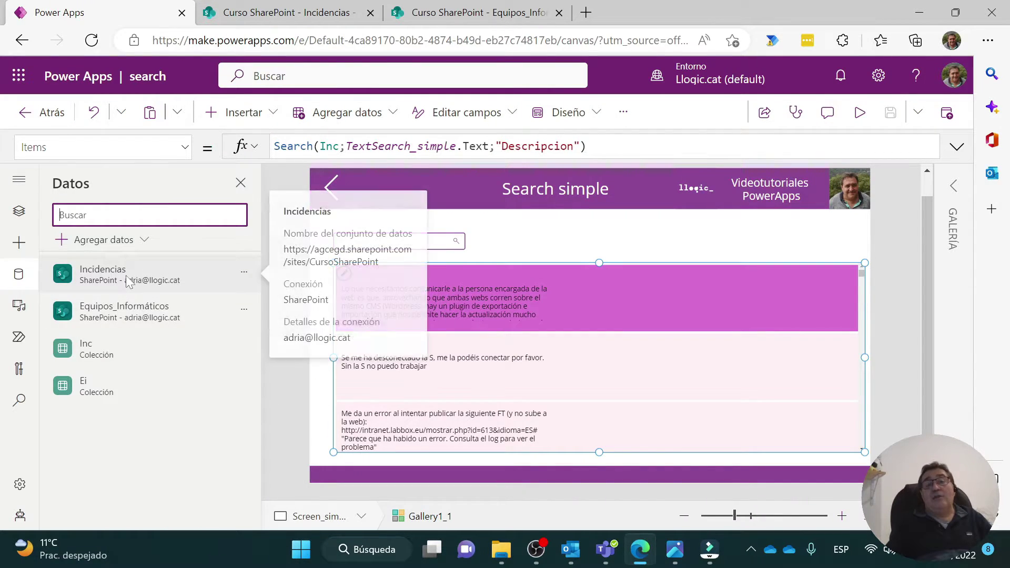
{"action": "mouse_move", "coordinate": [107, 360]}
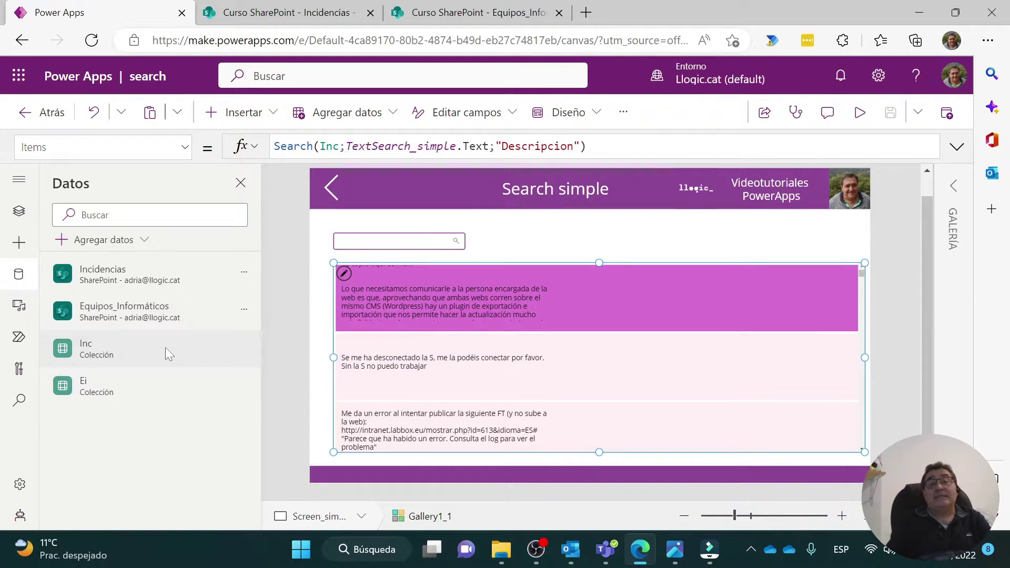
{"action": "mouse_move", "coordinate": [179, 352]}
{"action": "mouse_move", "coordinate": [98, 397]}
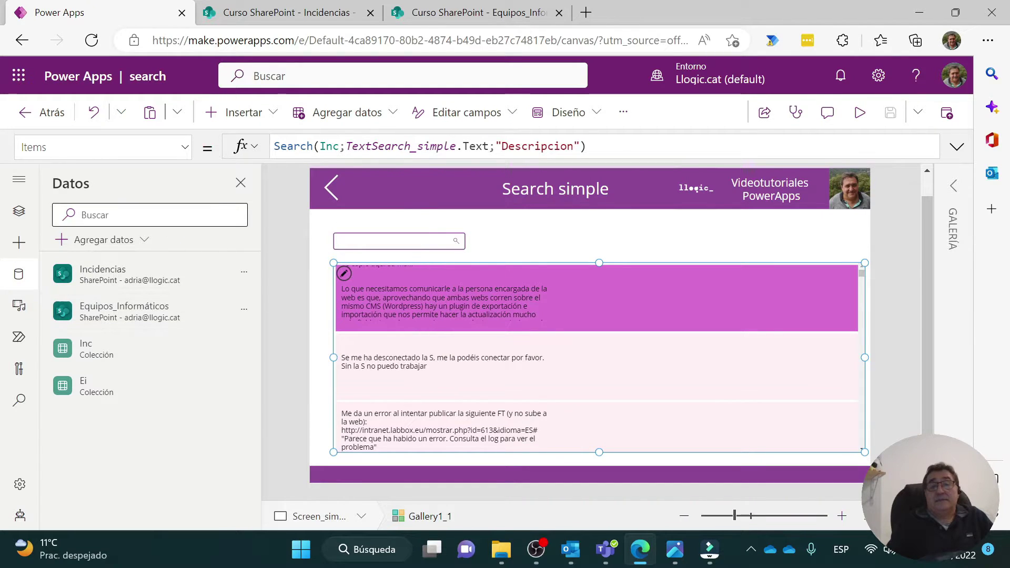
{"action": "left_click", "coordinate": [240, 184]}
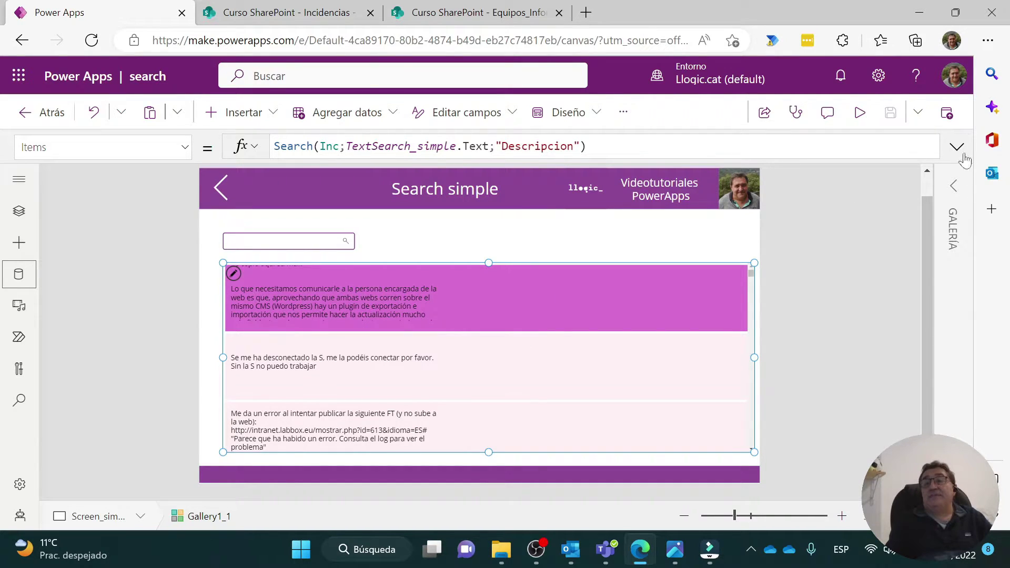
Step: Preview the Search simple screen and search the incident gallery for "web"
{"action": "left_click", "coordinate": [844, 247]}
{"action": "left_click", "coordinate": [859, 112]}
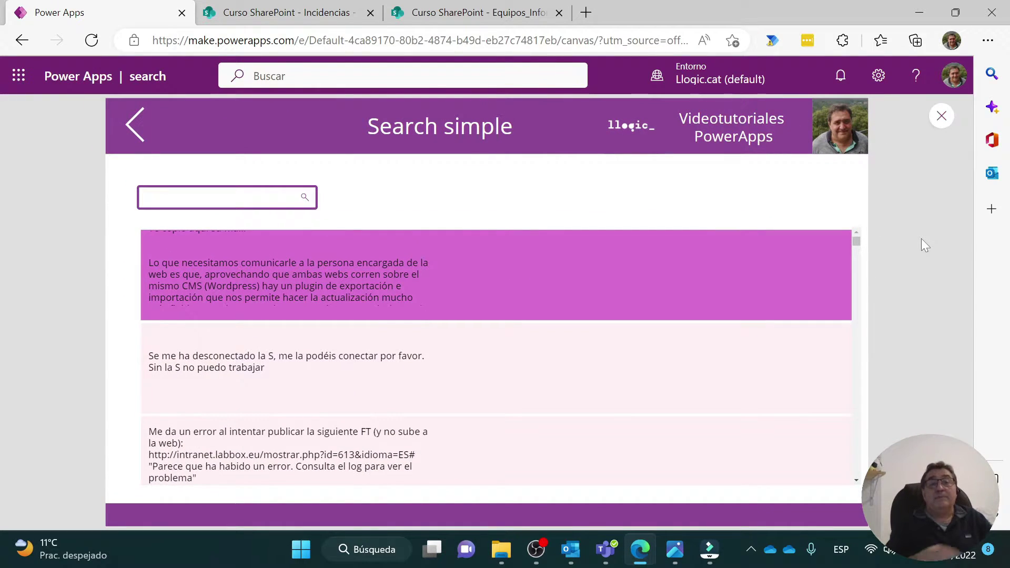
{"action": "type", "text": "web"}
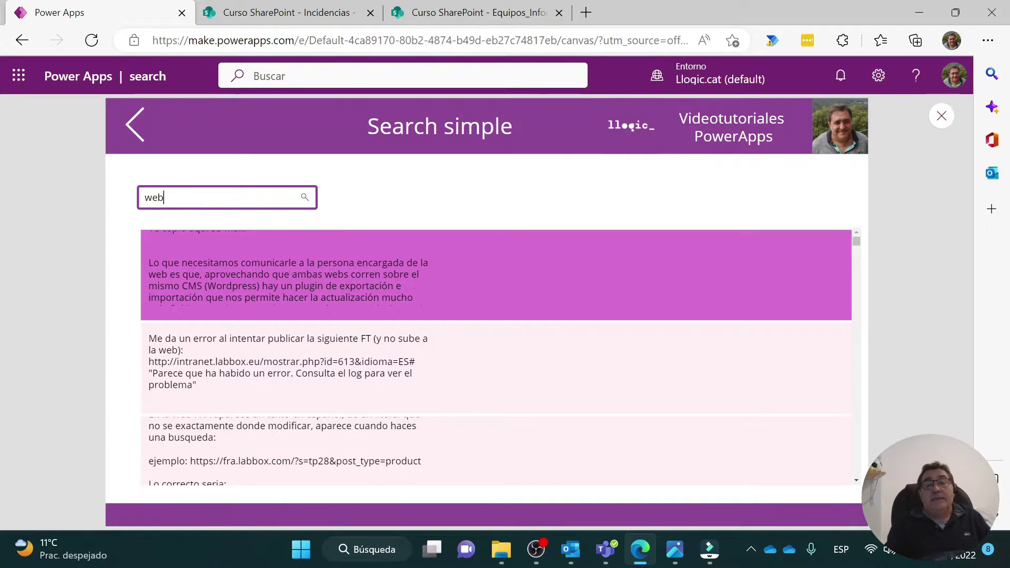
Step: Replace the search text with "intranet" to test the gallery filter, and exit the preview
{"action": "double_click", "coordinate": [197, 362]}
{"action": "double_click", "coordinate": [154, 198]}
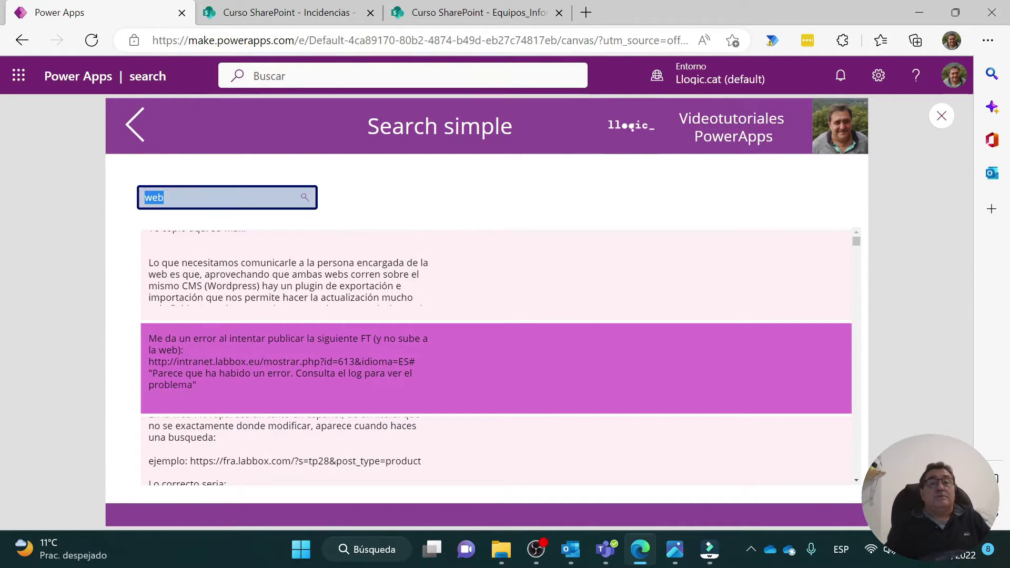
{"action": "type", "text": "intr"}
{"action": "key", "text": "BackSpace"}
{"action": "key", "text": "BackSpace"}
{"action": "type", "text": "tanet"}
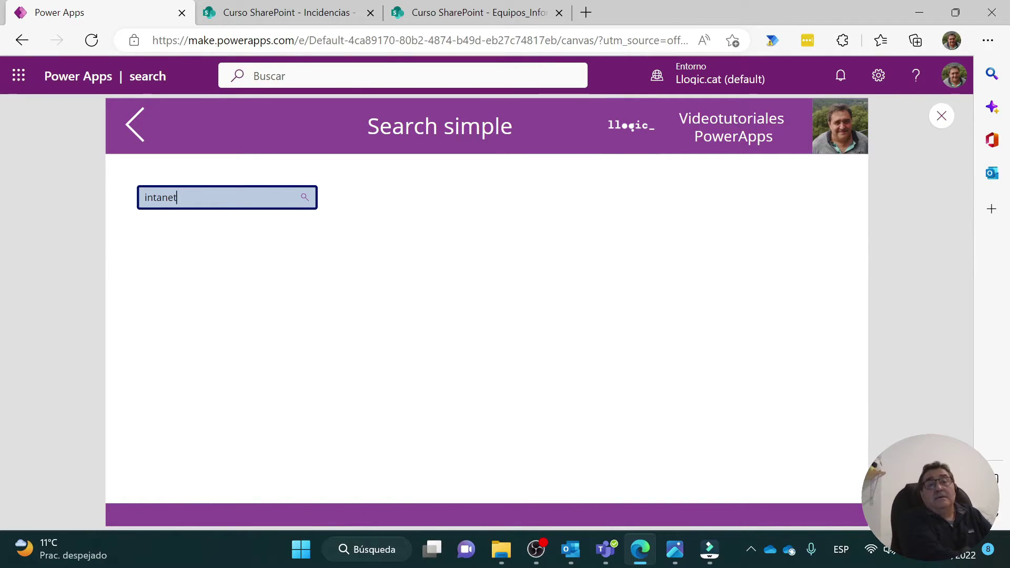
{"action": "key", "text": "BackSpace"}
{"action": "key", "text": "BackSpace"}
{"action": "key", "text": "BackSpace"}
{"action": "key", "text": "BackSpace"}
{"action": "type", "text": "ranet"}
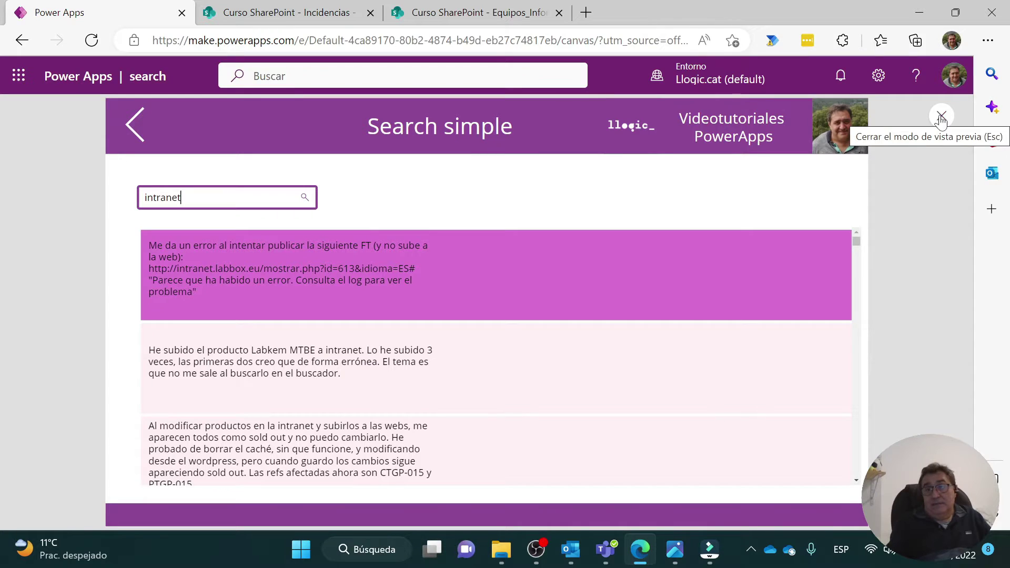
{"action": "left_click", "coordinate": [941, 117]}
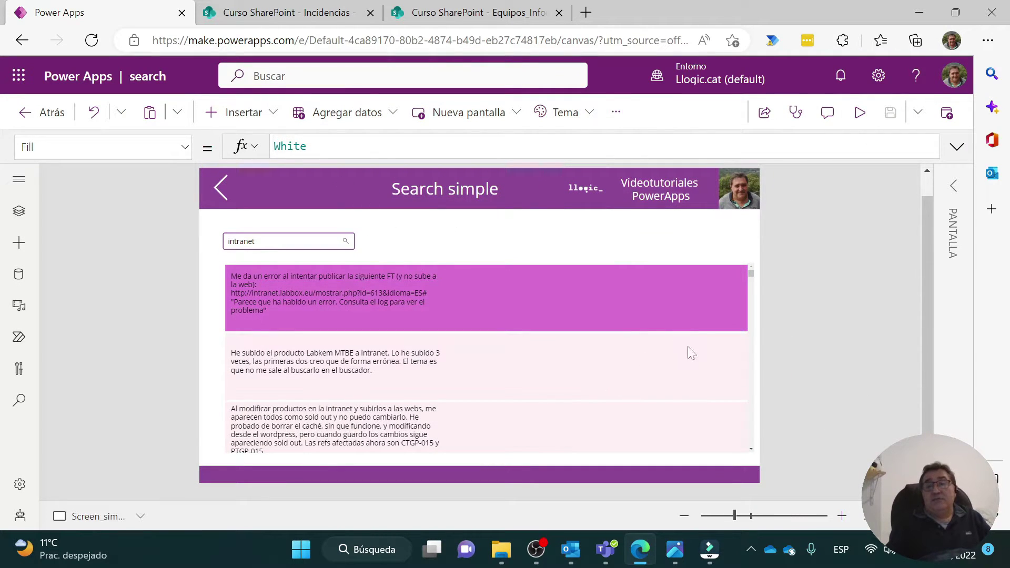
Step: Examine the Search function and its Inc source argument in the gallery's Items formula, along with the search text input it references
{"action": "left_click", "coordinate": [741, 380]}
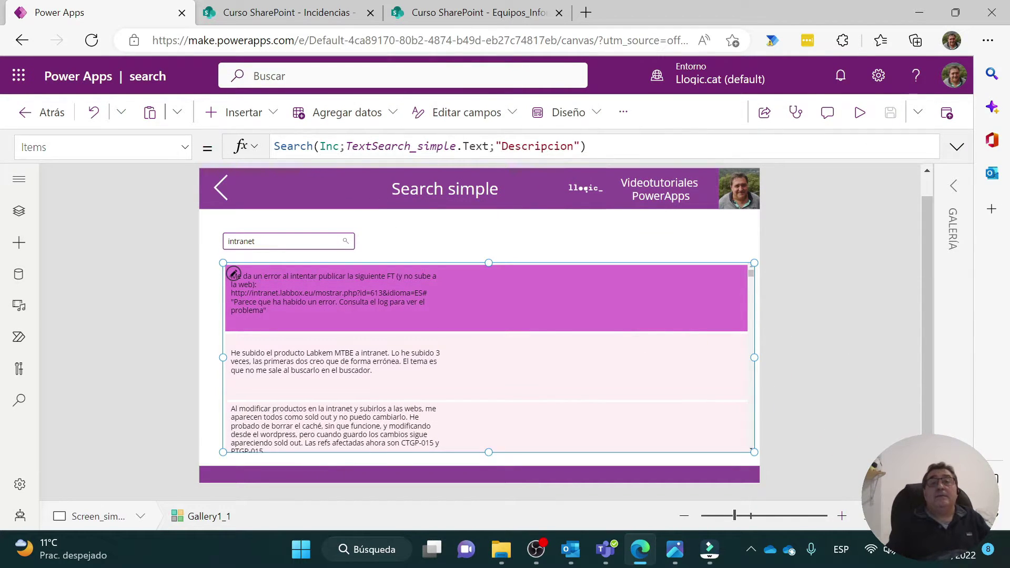
{"action": "double_click", "coordinate": [294, 146]}
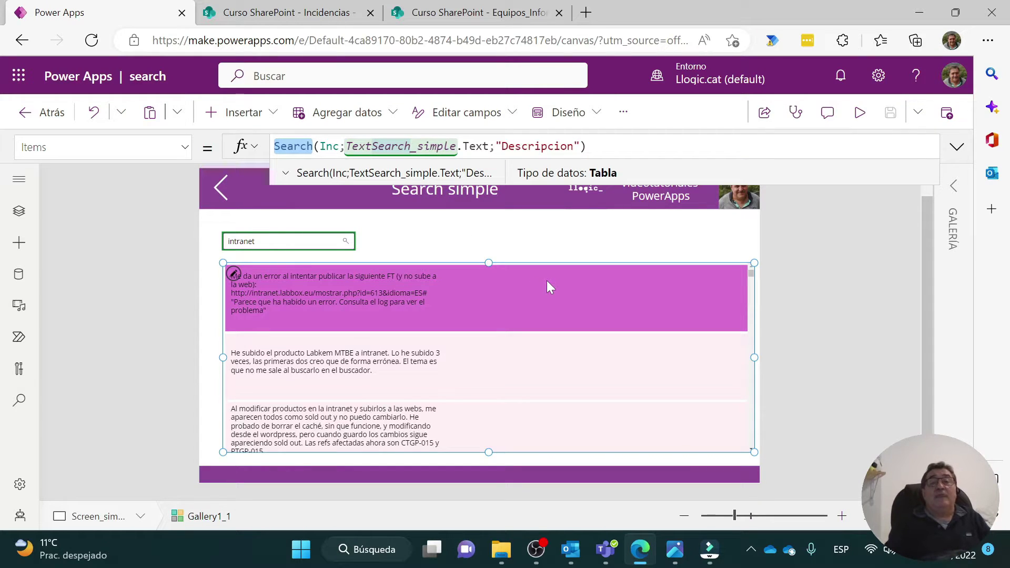
{"action": "double_click", "coordinate": [329, 146]}
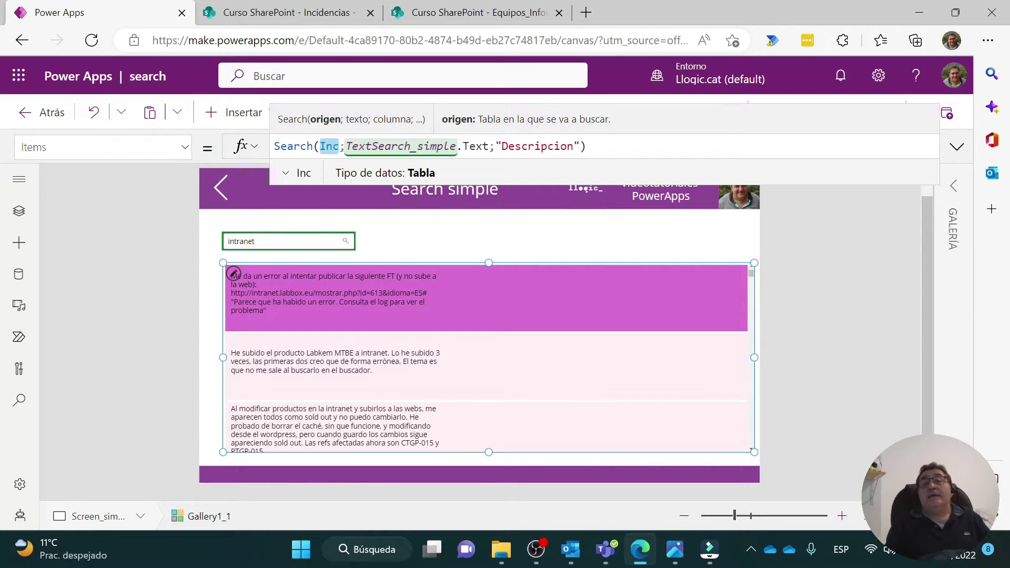
{"action": "left_click", "coordinate": [274, 249]}
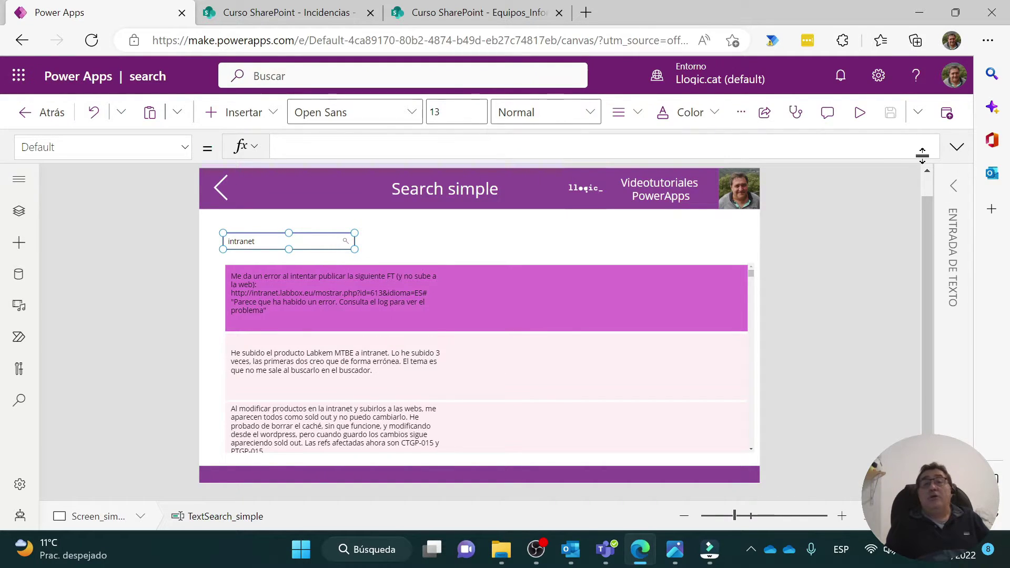
{"action": "left_click", "coordinate": [751, 387]}
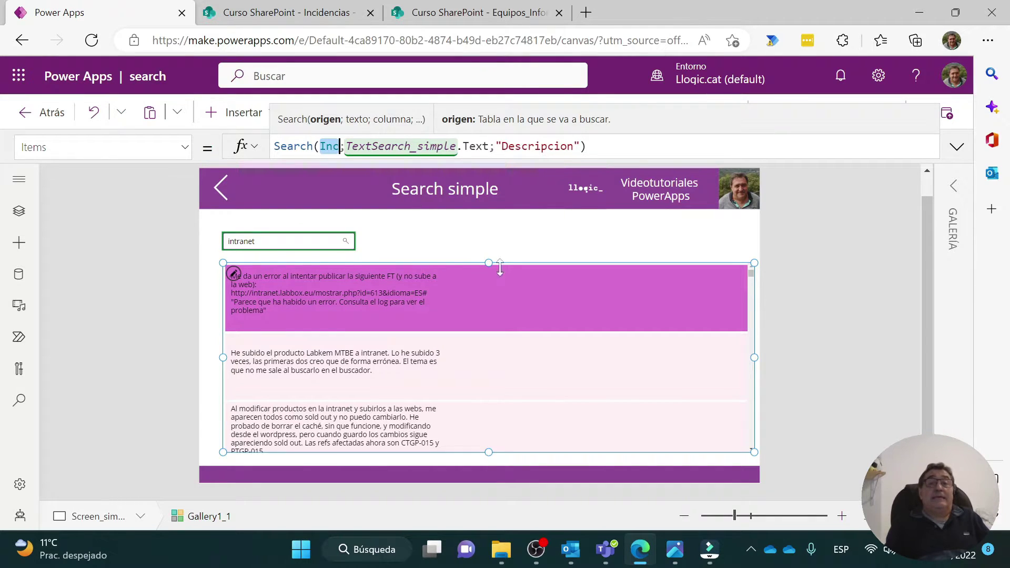
{"action": "left_click", "coordinate": [499, 273]}
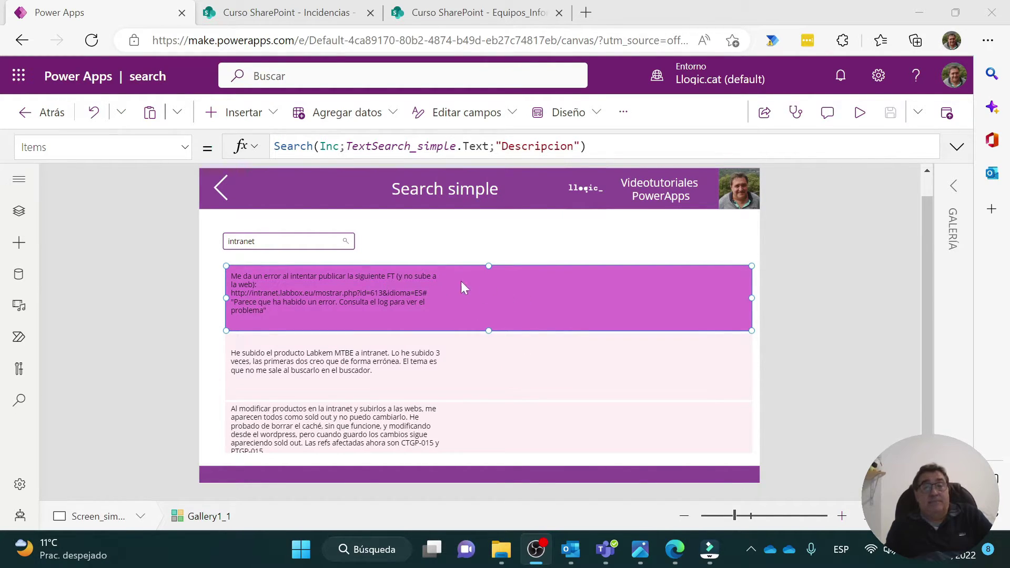
Step: Insert a text label in the incident gallery's template and place it beside the description label
{"action": "left_click", "coordinate": [298, 290]}
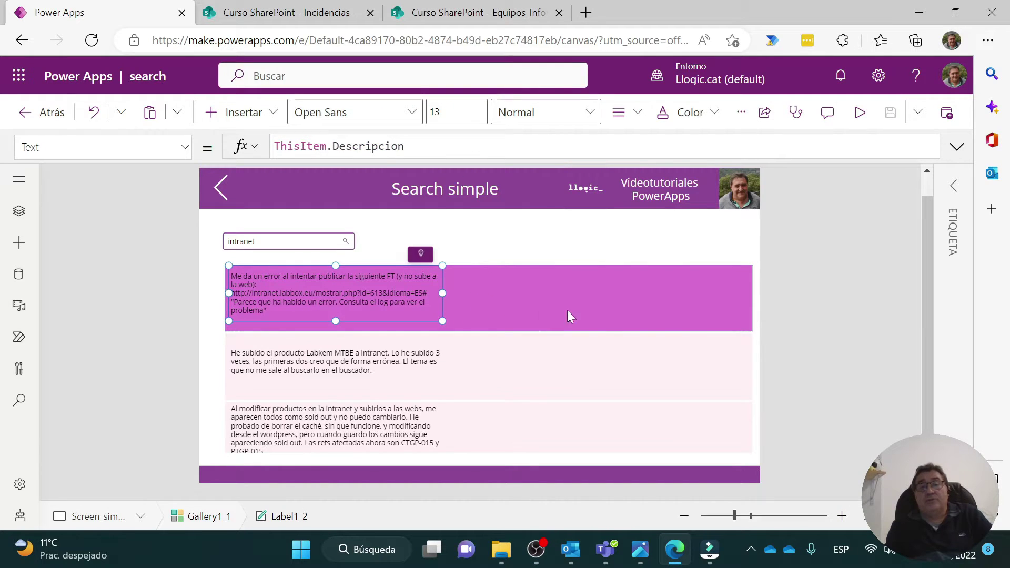
{"action": "left_click", "coordinate": [271, 112]}
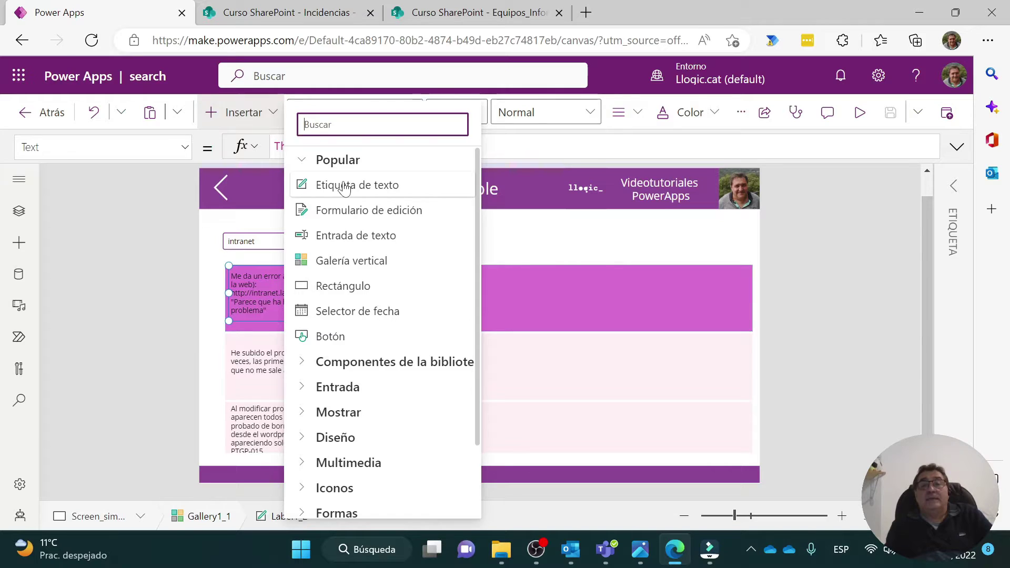
{"action": "left_click", "coordinate": [297, 184]}
{"action": "left_click_drag", "start_coordinate": [283, 288], "coordinate": [517, 282]}
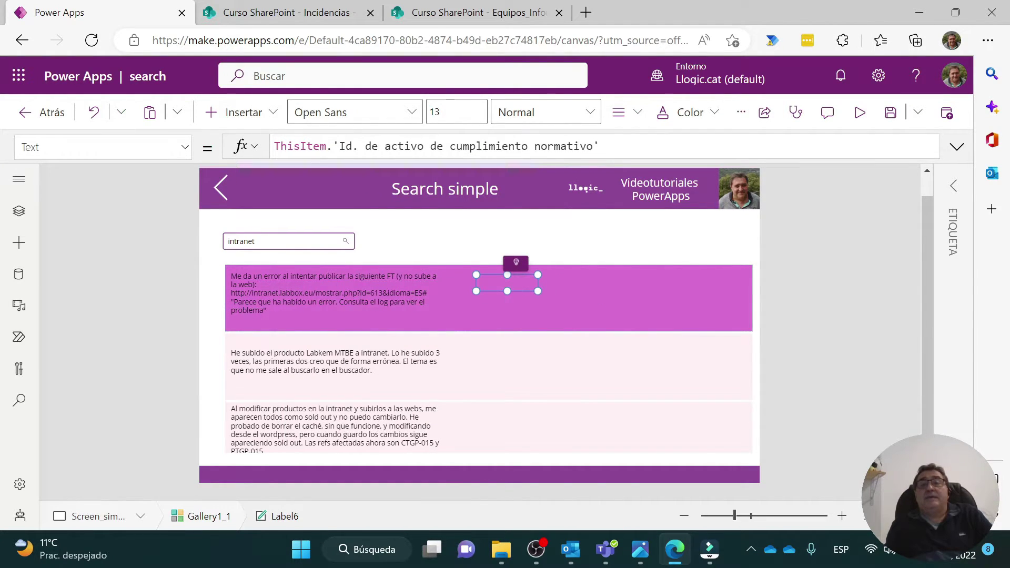
Step: Set the new label's Text formula to ThisItem.Categoria.Value
{"action": "left_click_drag", "start_coordinate": [593, 146], "coordinate": [339, 146]}
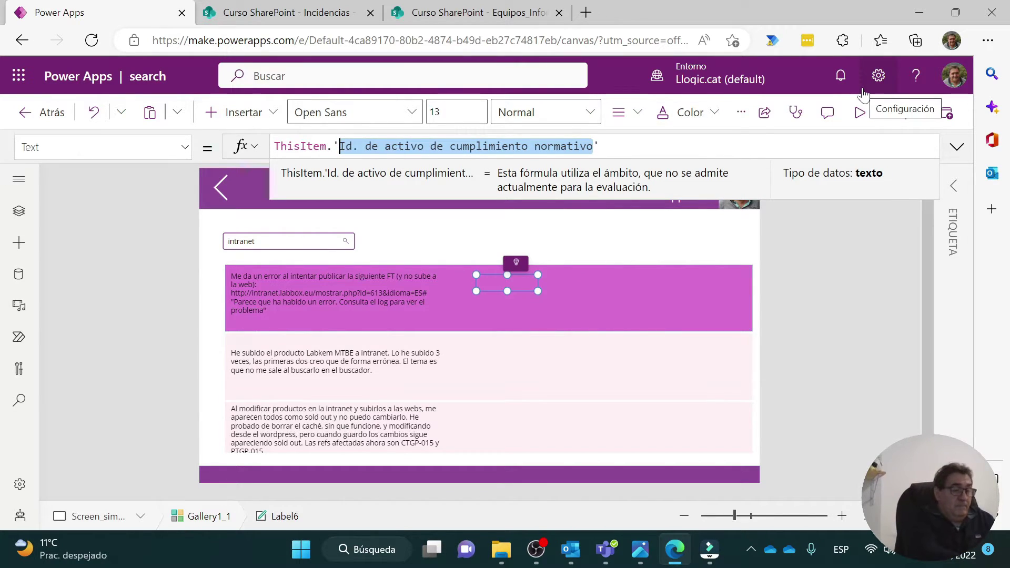
{"action": "type", "text": "cate"}
{"action": "left_click", "coordinate": [308, 173]}
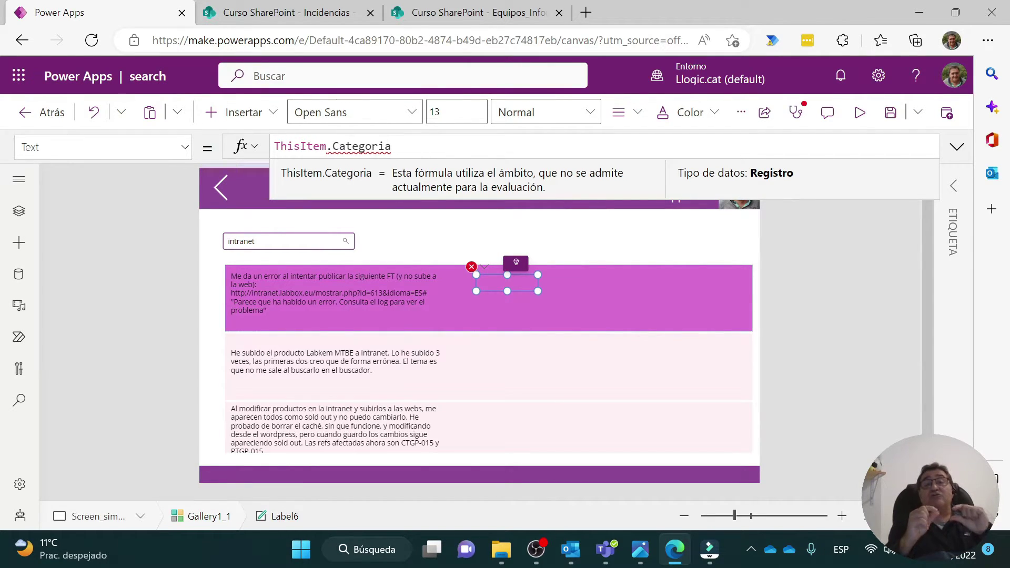
{"action": "type", "text": "."}
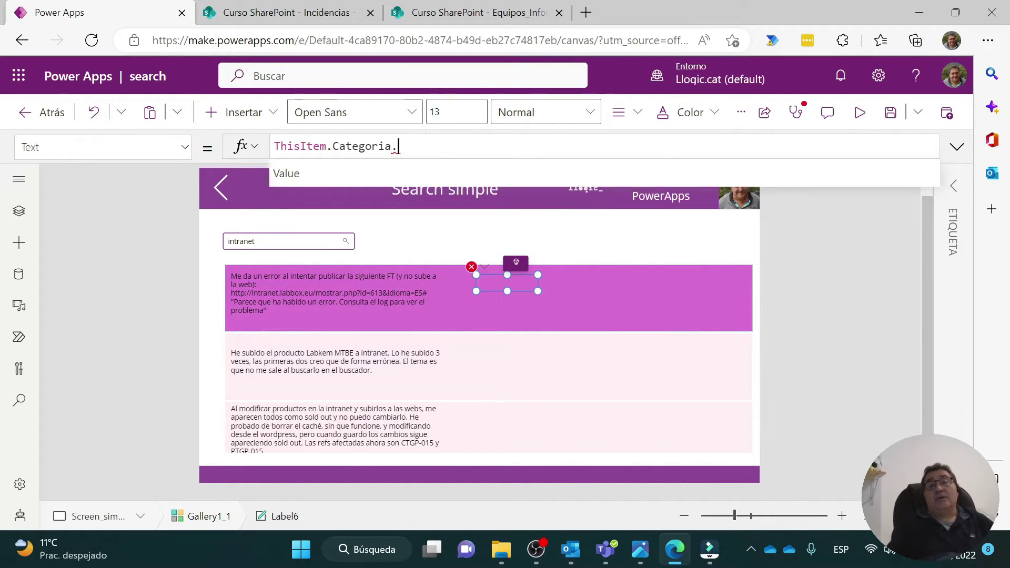
{"action": "left_click", "coordinate": [298, 174]}
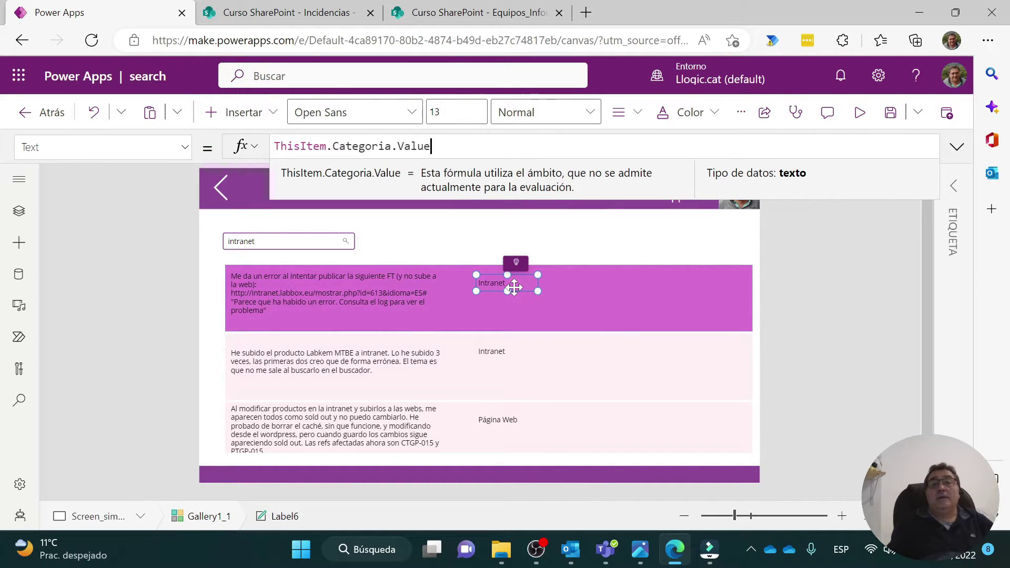
Step: Review the Categoria column in the Incidencias SharePoint list, glance at the Equipos_Informáticos list, and return to Power Apps
{"action": "left_click", "coordinate": [278, 12]}
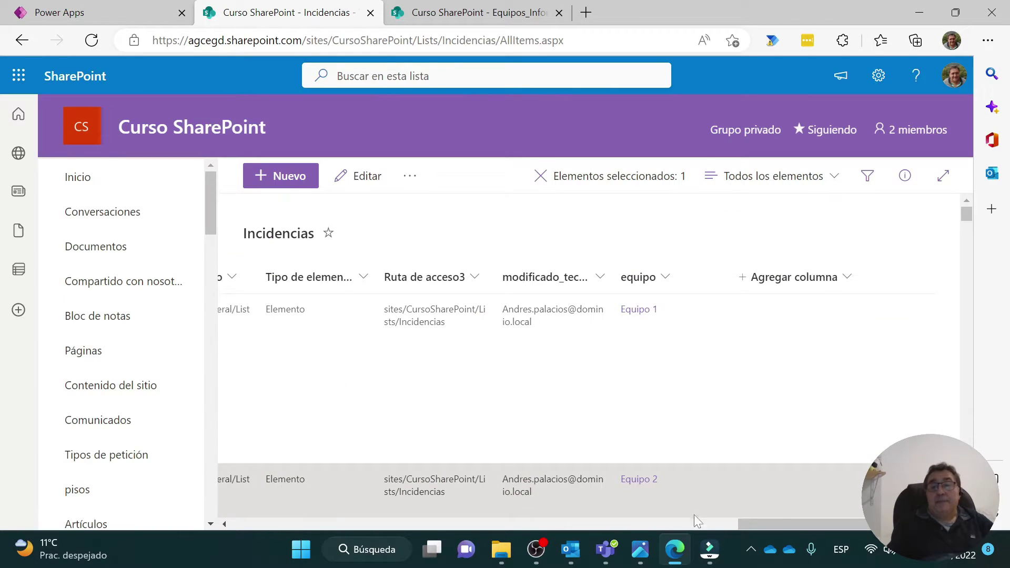
{"action": "left_click_drag", "start_coordinate": [804, 526], "coordinate": [394, 519]}
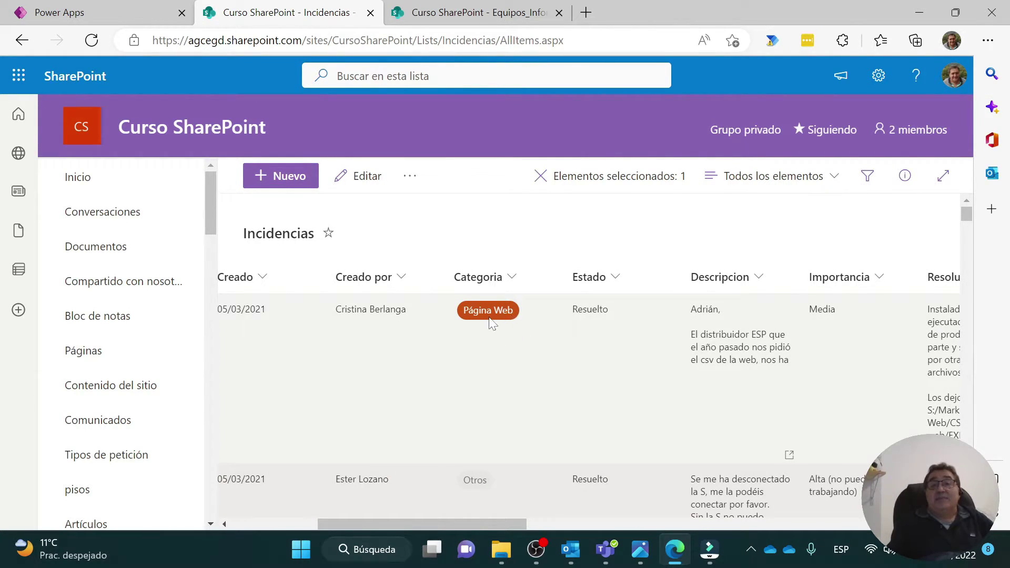
{"action": "scroll", "coordinate": [492, 473], "scroll_direction": "down", "scroll_amount": 2}
{"action": "scroll", "coordinate": [492, 473], "scroll_direction": "up", "scroll_amount": 1}
{"action": "scroll", "coordinate": [493, 474], "scroll_direction": "up", "scroll_amount": 1}
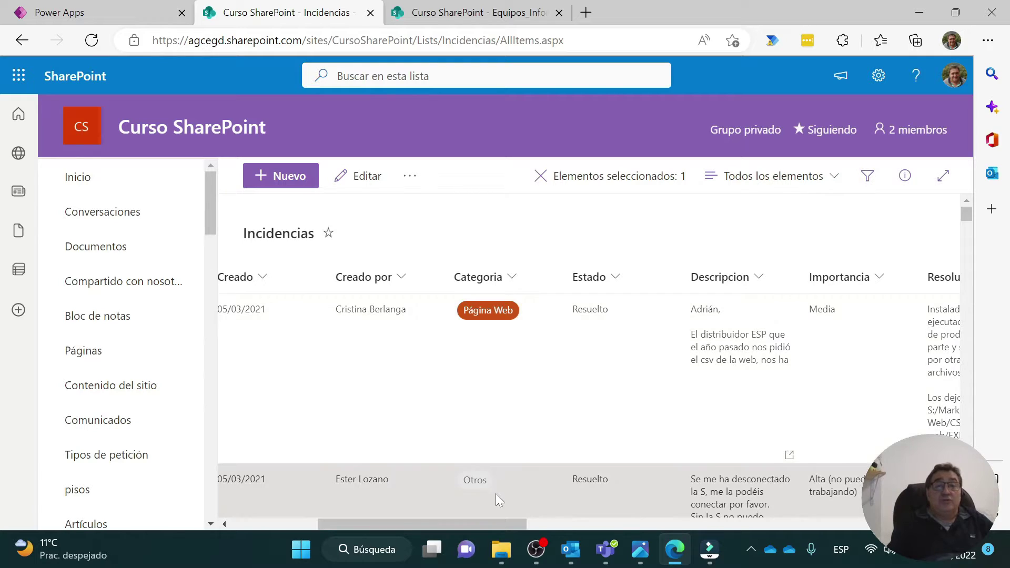
{"action": "left_click", "coordinate": [464, 15]}
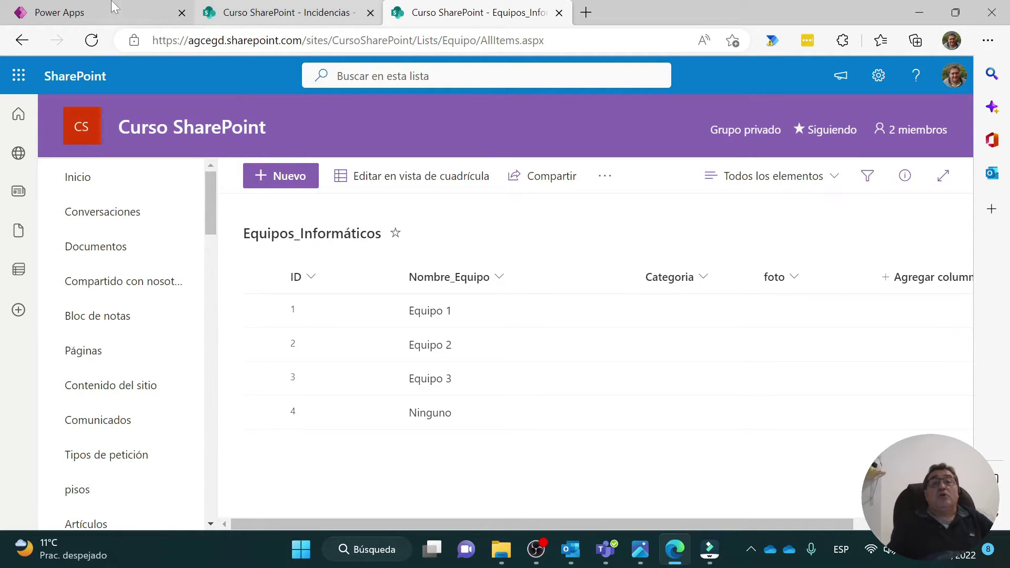
{"action": "key", "text": "ctrl+Tab"}
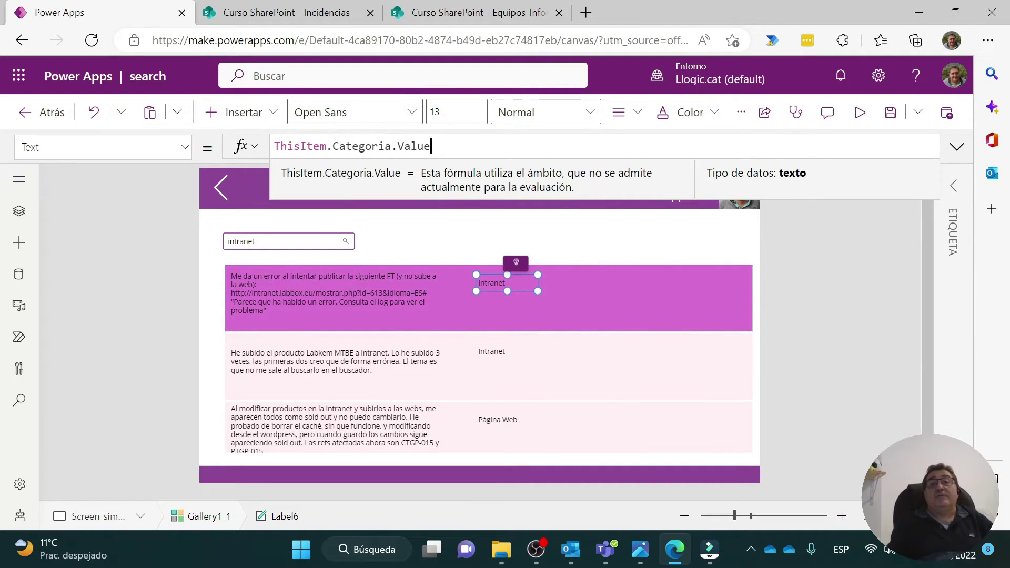
Step: Add "Categoria" as a second search column after "Descripcion" in the gallery's Search formula
{"action": "left_click", "coordinate": [431, 146]}
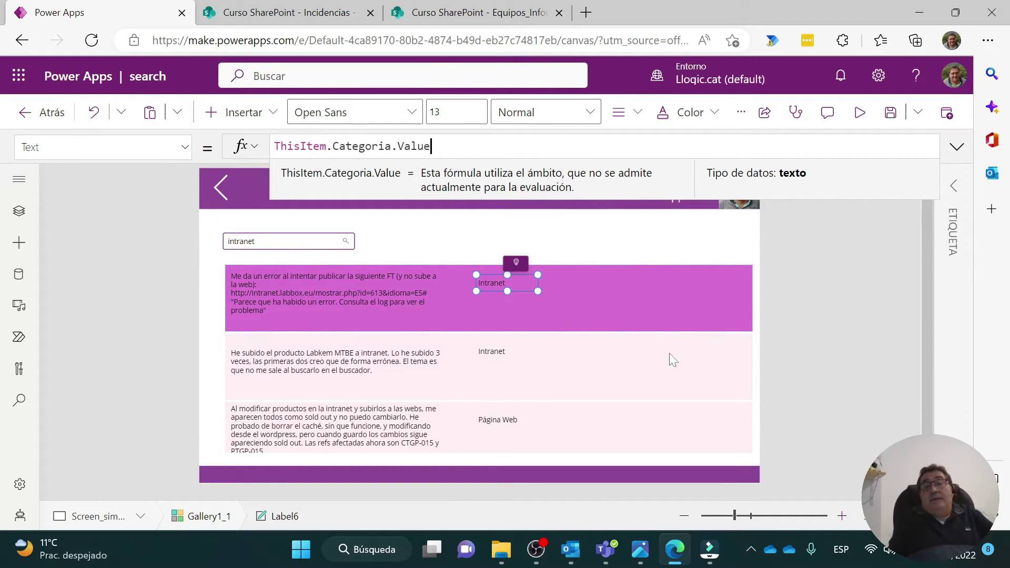
{"action": "scroll", "coordinate": [525, 381], "scroll_direction": "up", "scroll_amount": 1}
{"action": "scroll", "coordinate": [525, 380], "scroll_direction": "down", "scroll_amount": 1}
{"action": "scroll", "coordinate": [524, 381], "scroll_direction": "up", "scroll_amount": 1}
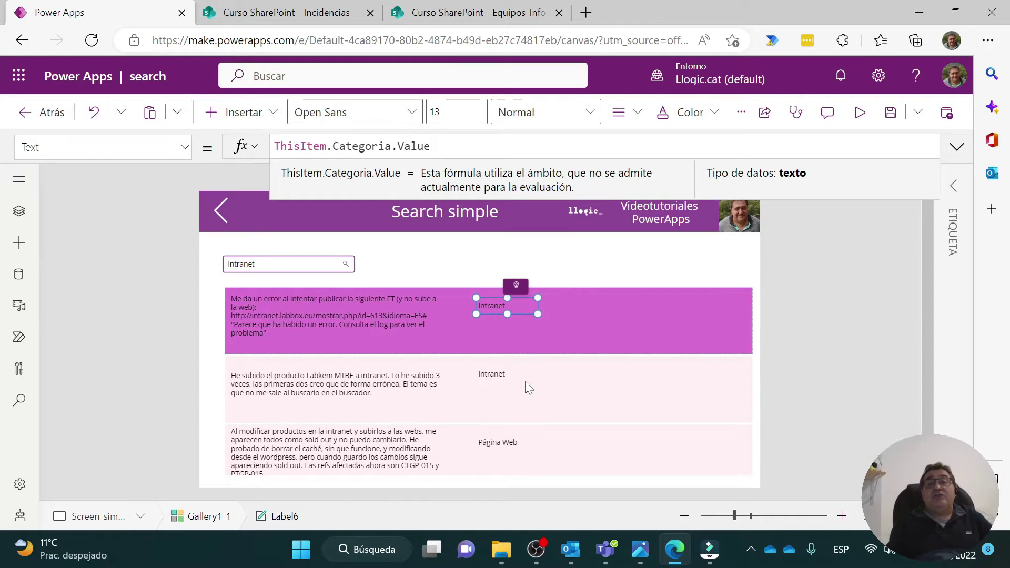
{"action": "left_click", "coordinate": [735, 414]}
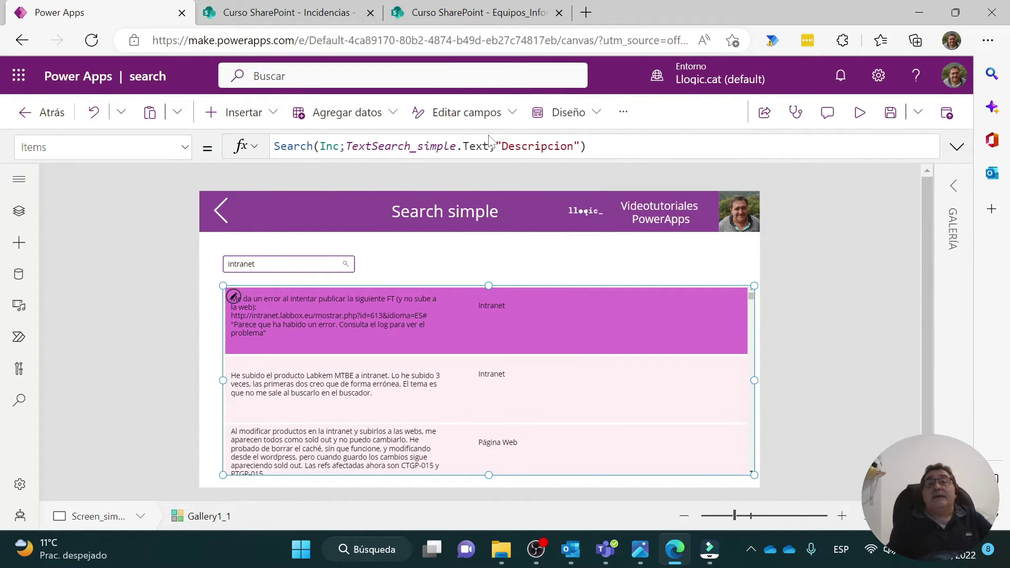
{"action": "left_click", "coordinate": [581, 146]}
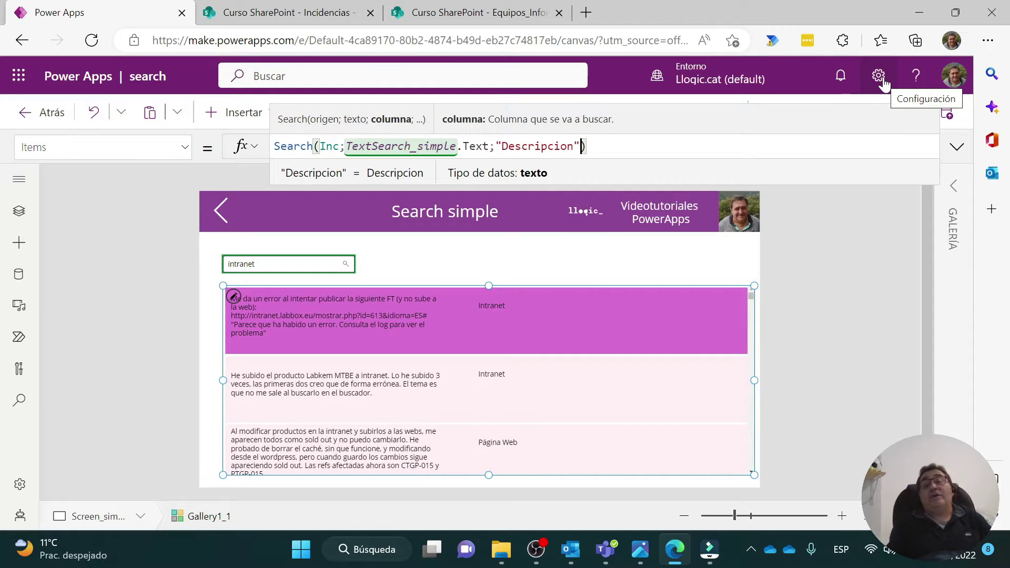
{"action": "type", "text": ";"}
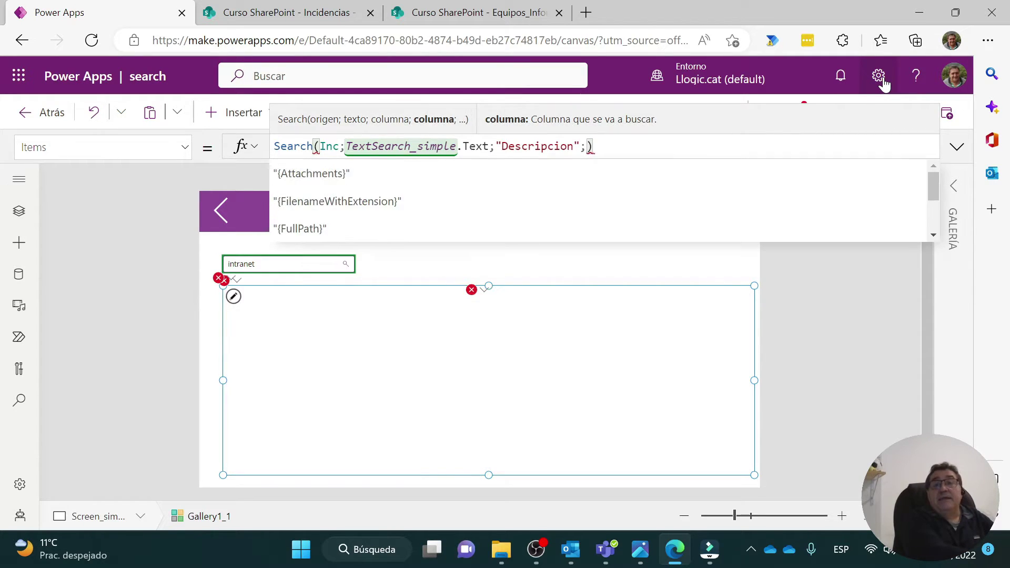
{"action": "type", "text": "\""}
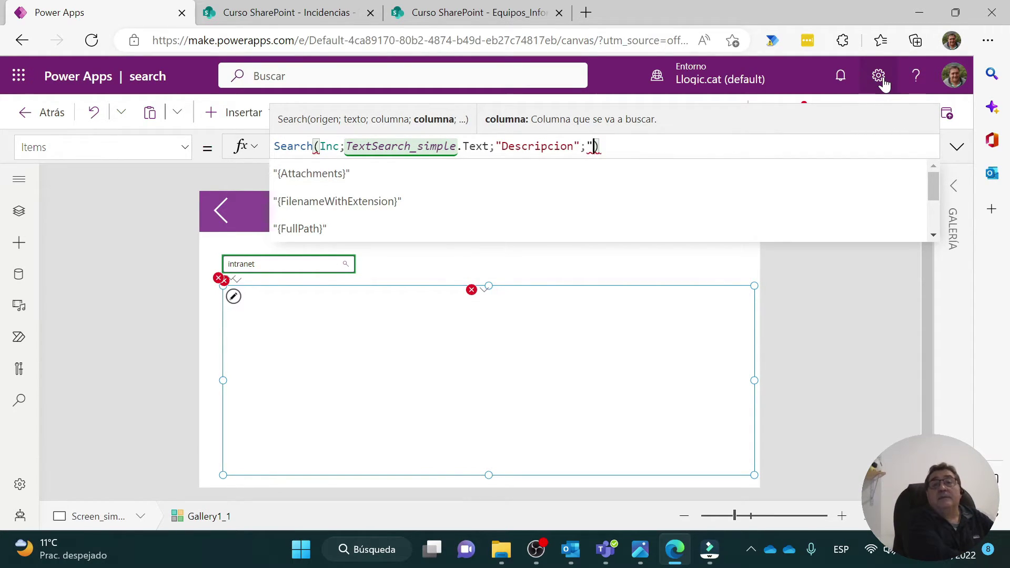
{"action": "type", "text": "Ca"}
{"action": "type", "text": "tego"}
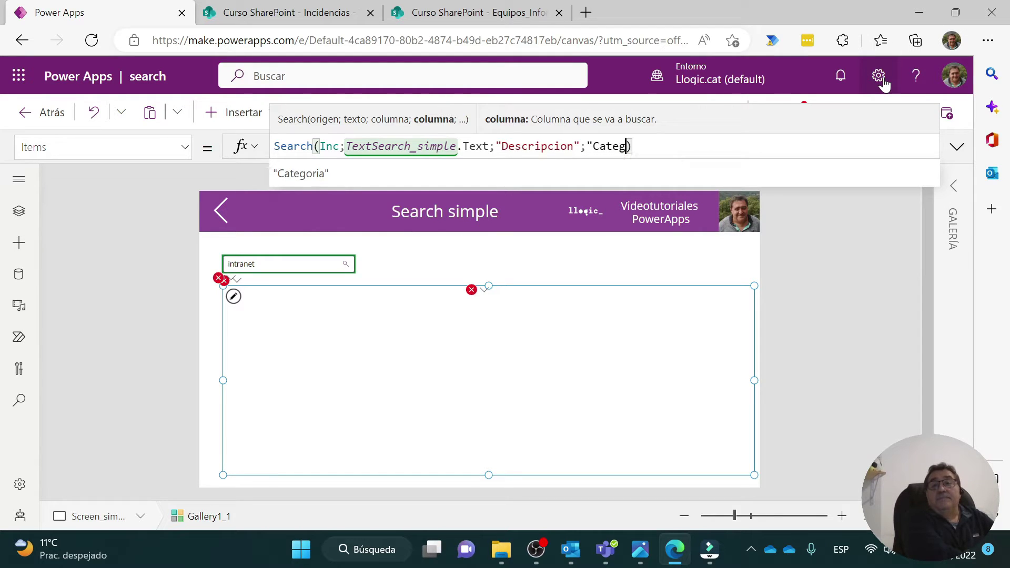
{"action": "type", "text": "ri"}
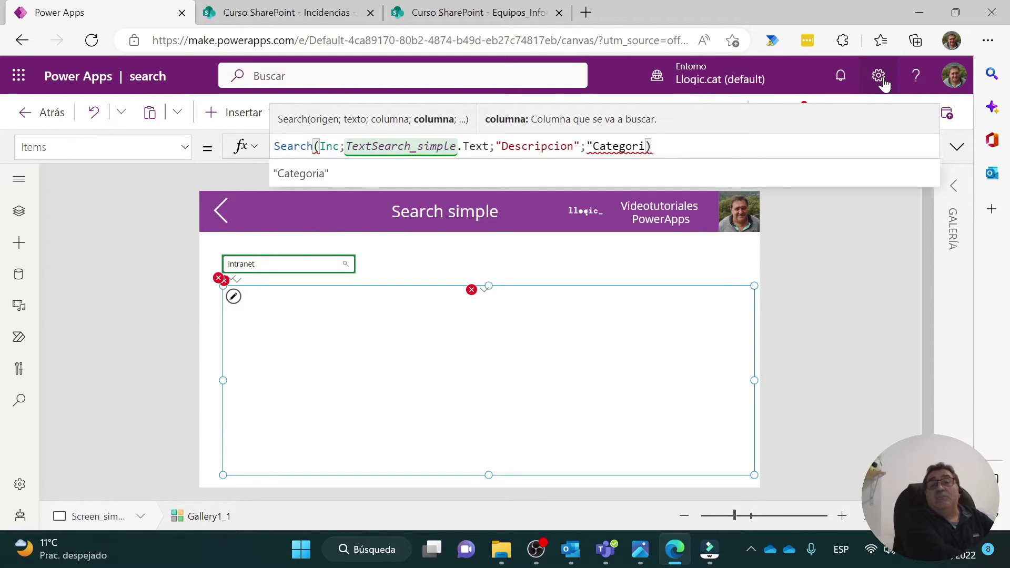
{"action": "left_click", "coordinate": [306, 179]}
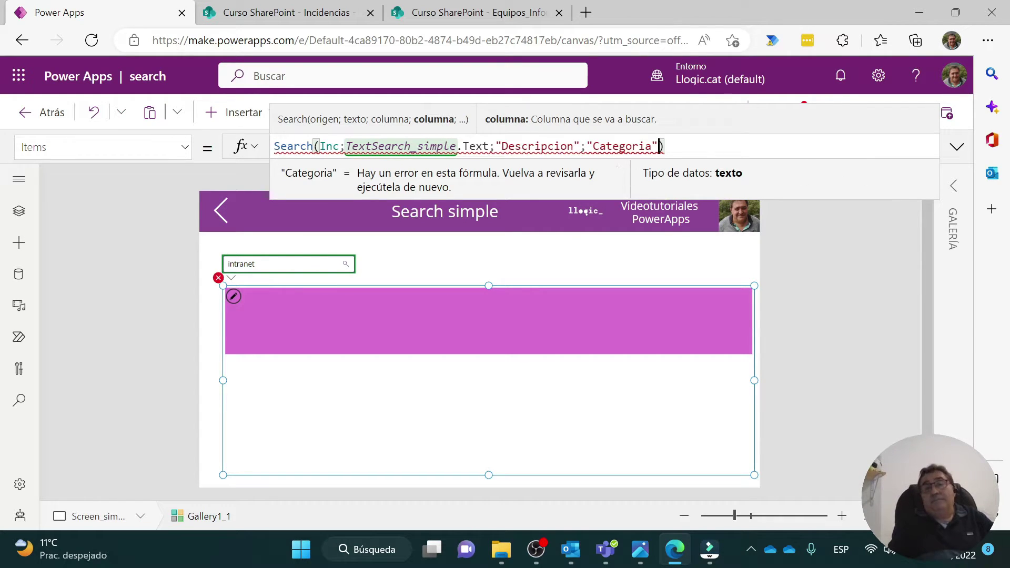
Step: Try changing the second search column to "Categoria.value" in the gallery's Search formula
{"action": "left_click", "coordinate": [659, 146]}
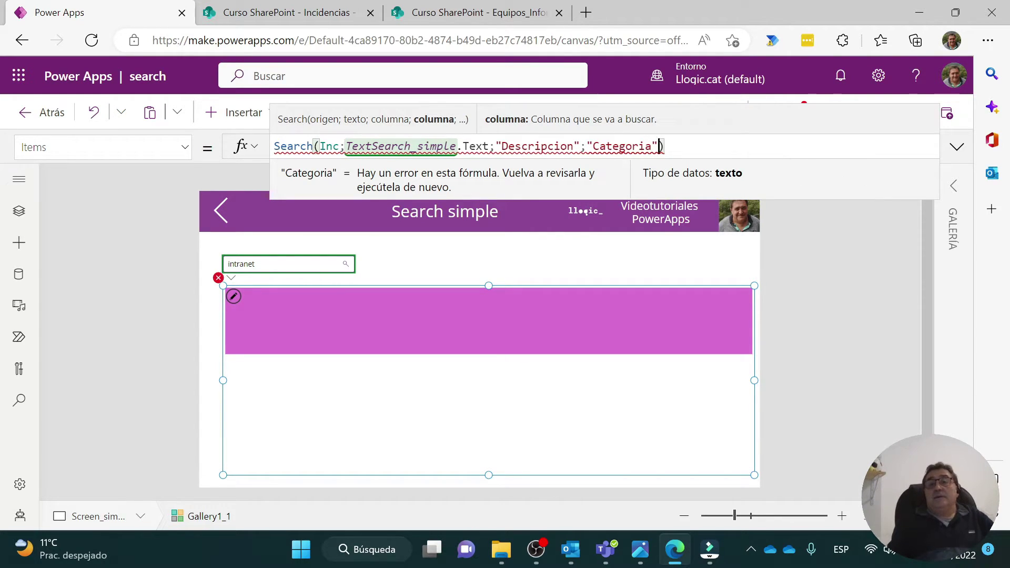
{"action": "key", "text": "Left"}
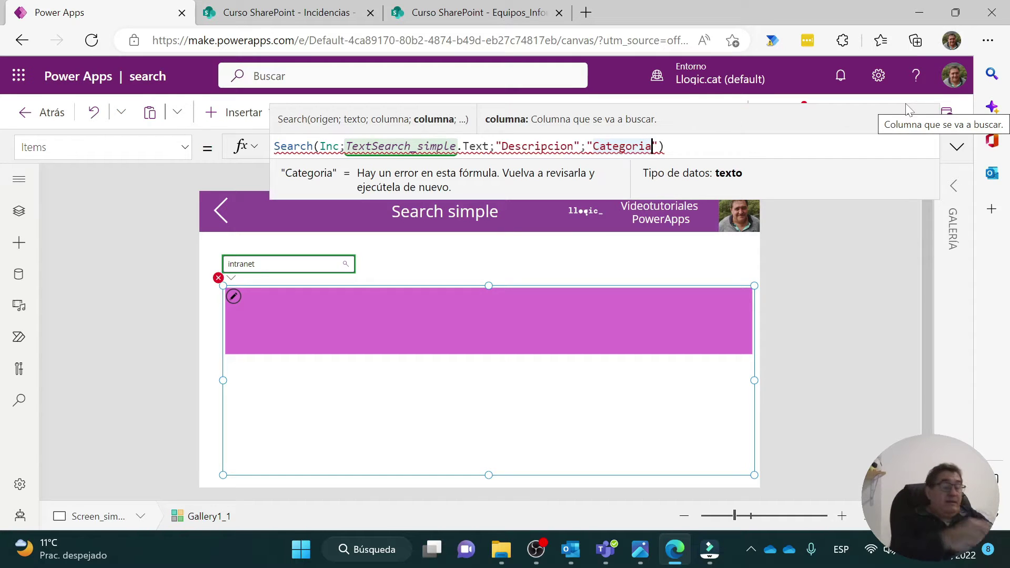
{"action": "type", "text": ".value"}
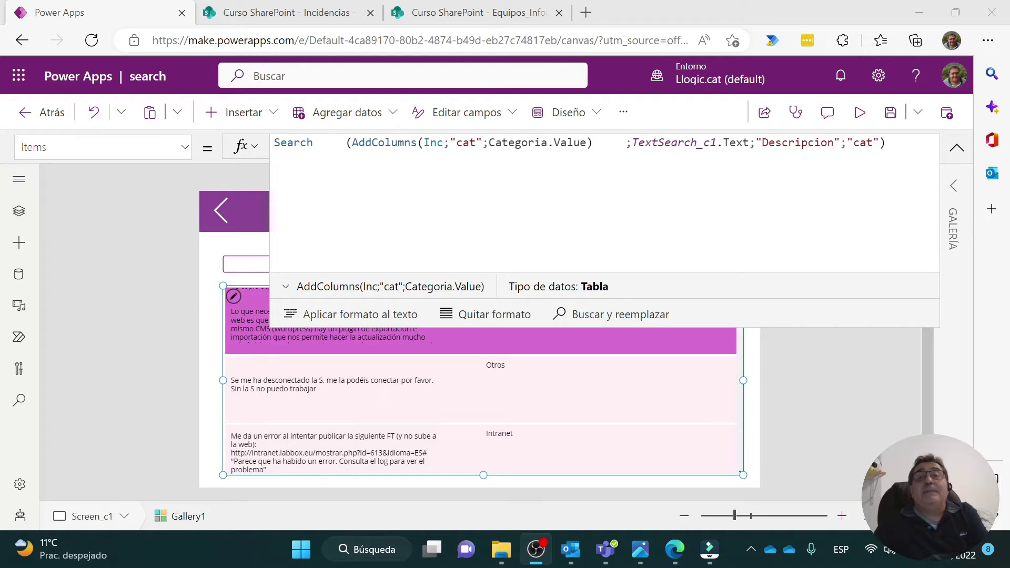
Step: On Screen_c1, examine the gallery's Search formula: the AddColumns source with Inc and "cat", and the TextSearch_c1.Text argument
{"action": "left_click", "coordinate": [476, 142]}
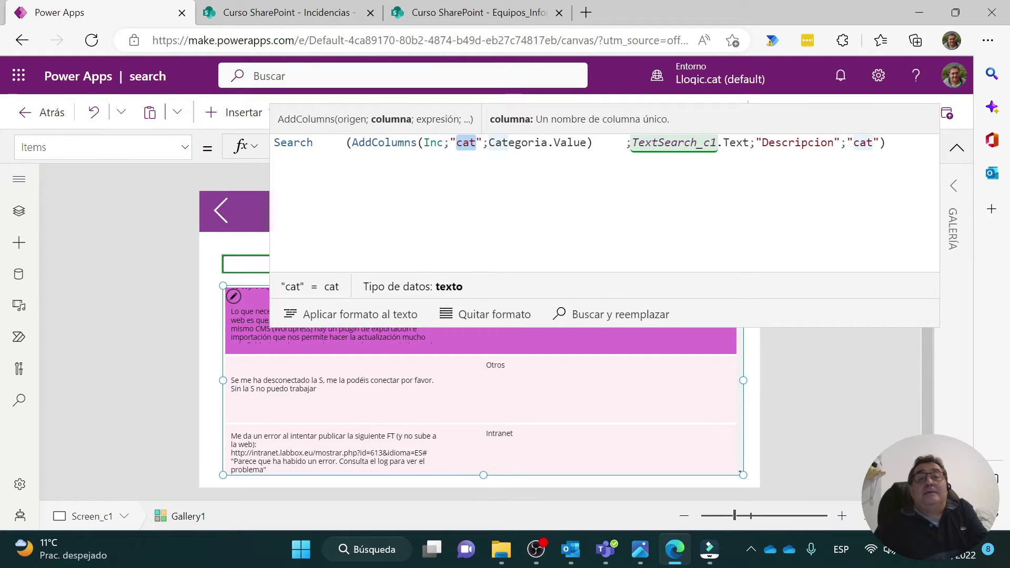
{"action": "double_click", "coordinate": [406, 142]}
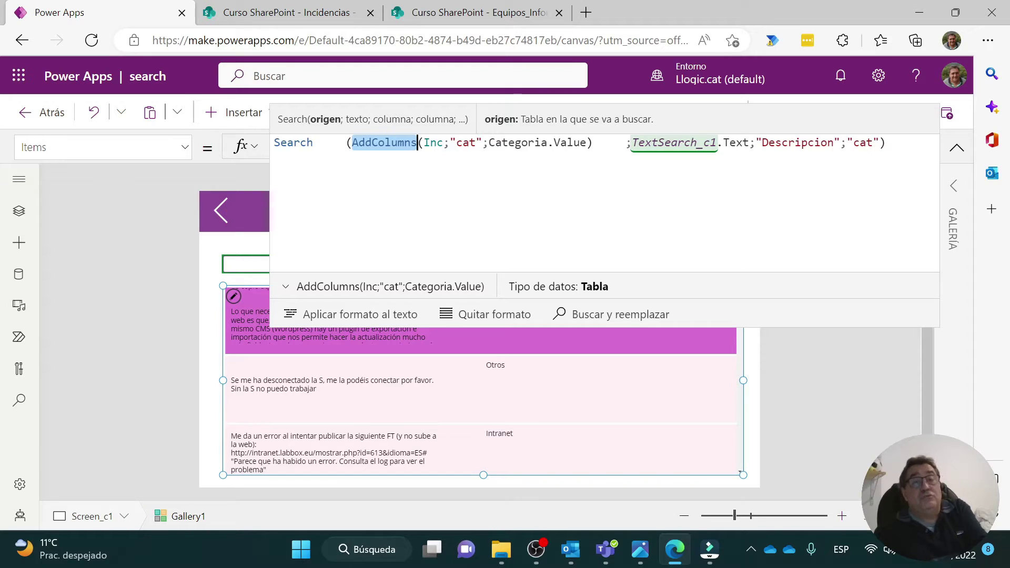
{"action": "double_click", "coordinate": [436, 143]}
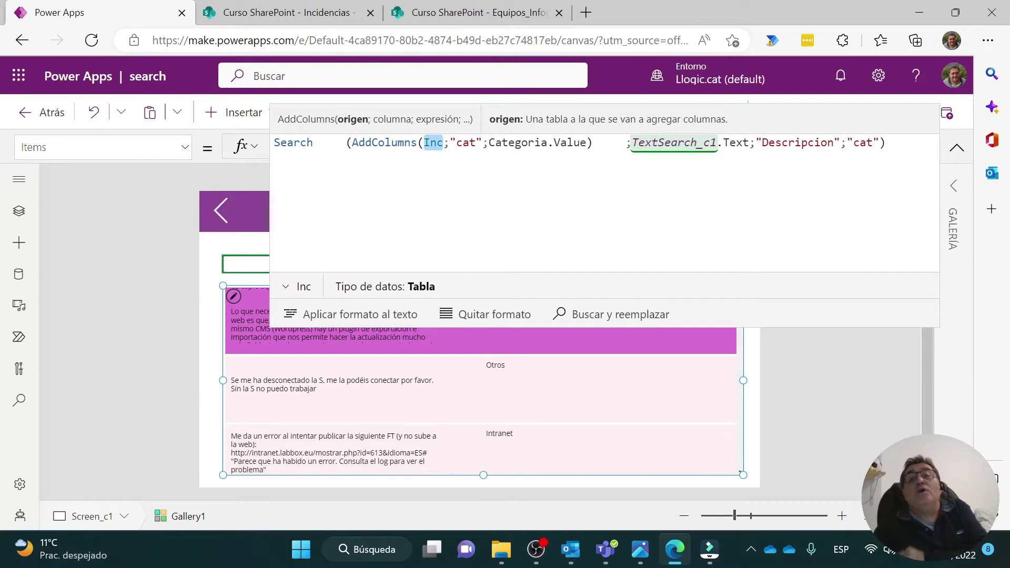
{"action": "left_click", "coordinate": [456, 143]}
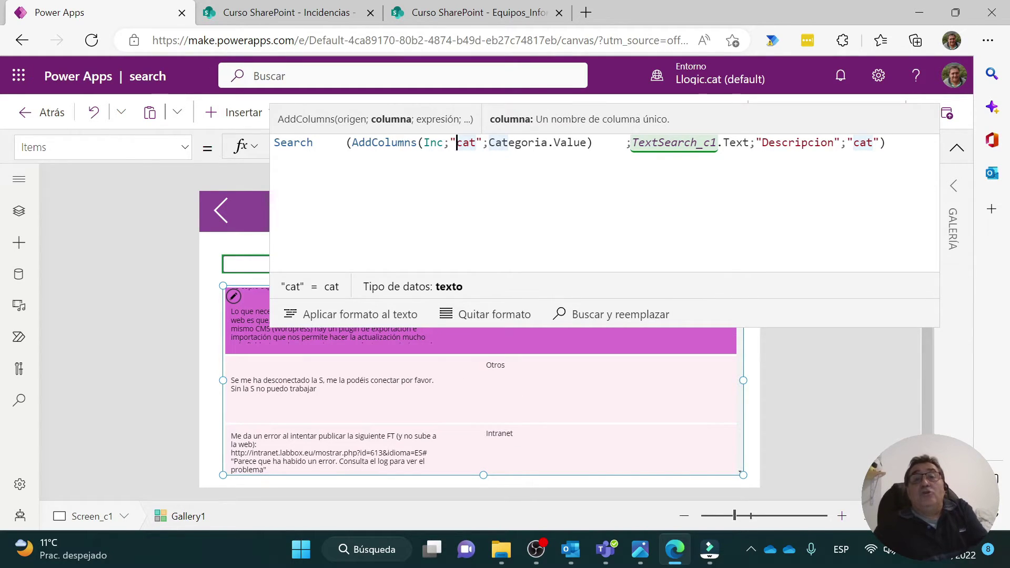
{"action": "mouse_move", "coordinate": [352, 143]}
{"action": "left_mouse_down"}
{"action": "mouse_move", "coordinate": [594, 158]}
{"action": "mouse_move", "coordinate": [593, 143]}
{"action": "left_mouse_up"}
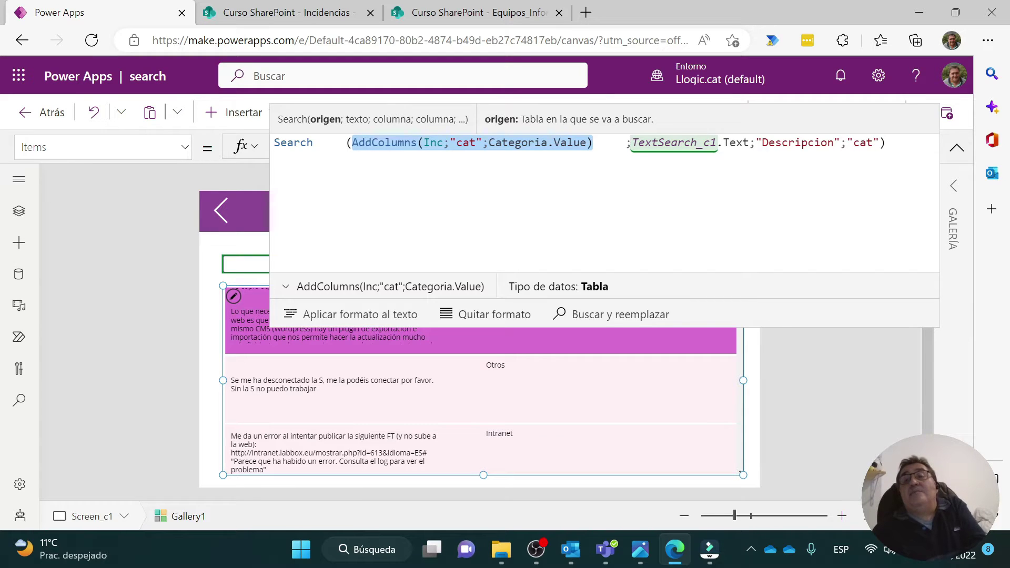
{"action": "left_click", "coordinate": [275, 175]}
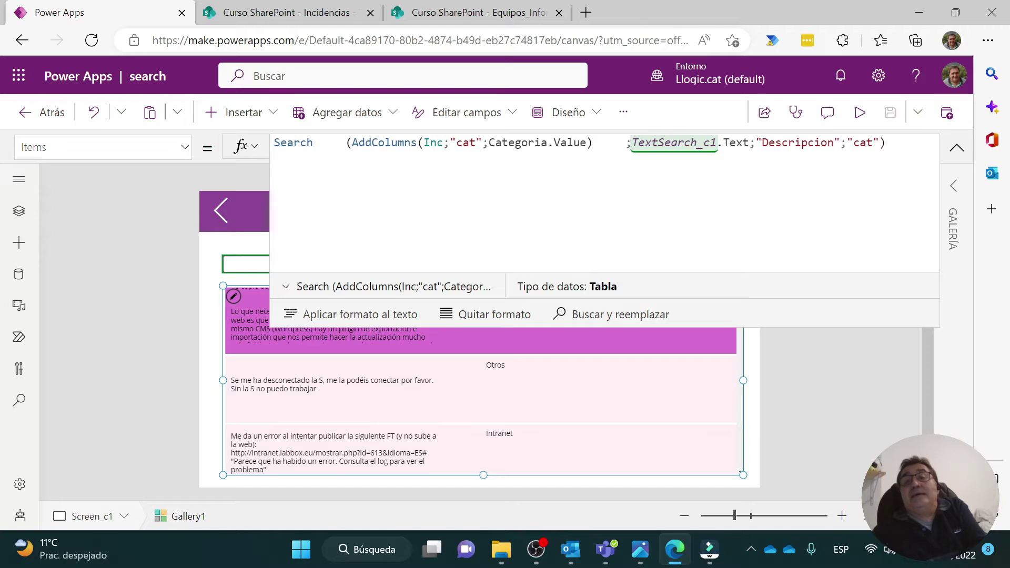
{"action": "left_click_drag", "start_coordinate": [748, 142], "coordinate": [632, 142]}
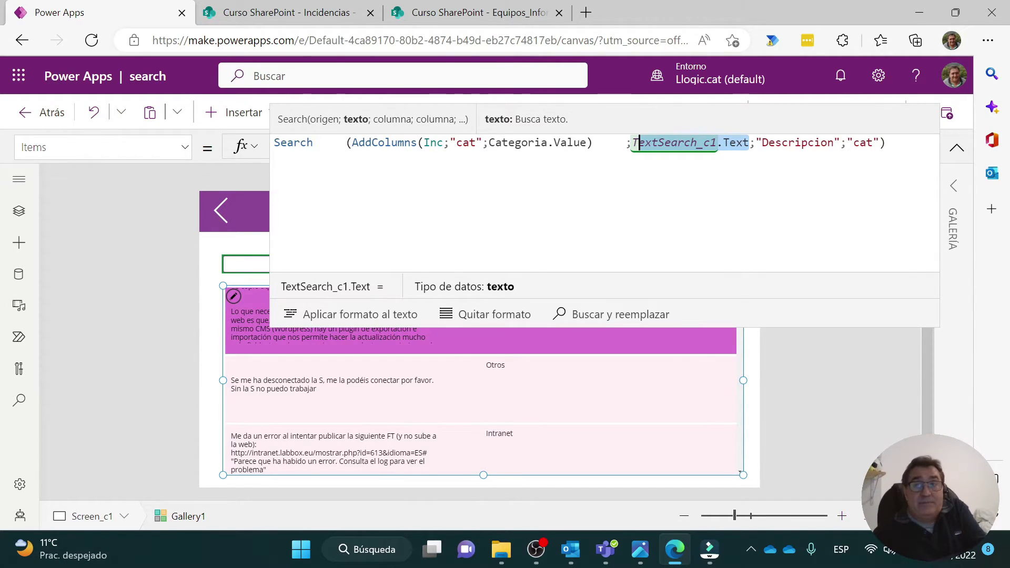
Step: Preview the Search Complejo screen, test the gallery filter with "otros" and "web", and exit the preview
{"action": "left_click", "coordinate": [119, 252]}
{"action": "left_click", "coordinate": [859, 112]}
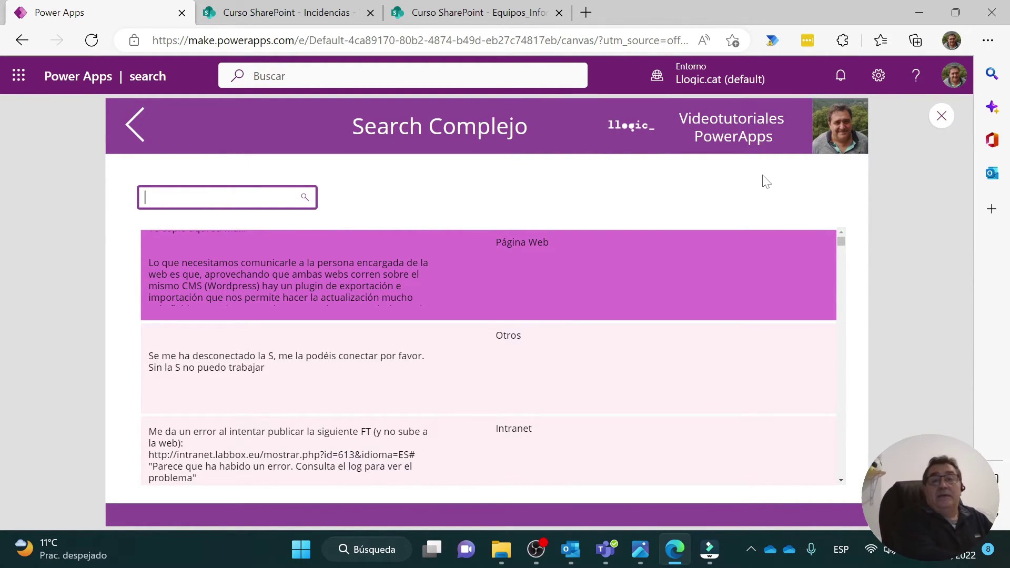
{"action": "type", "text": "otros"}
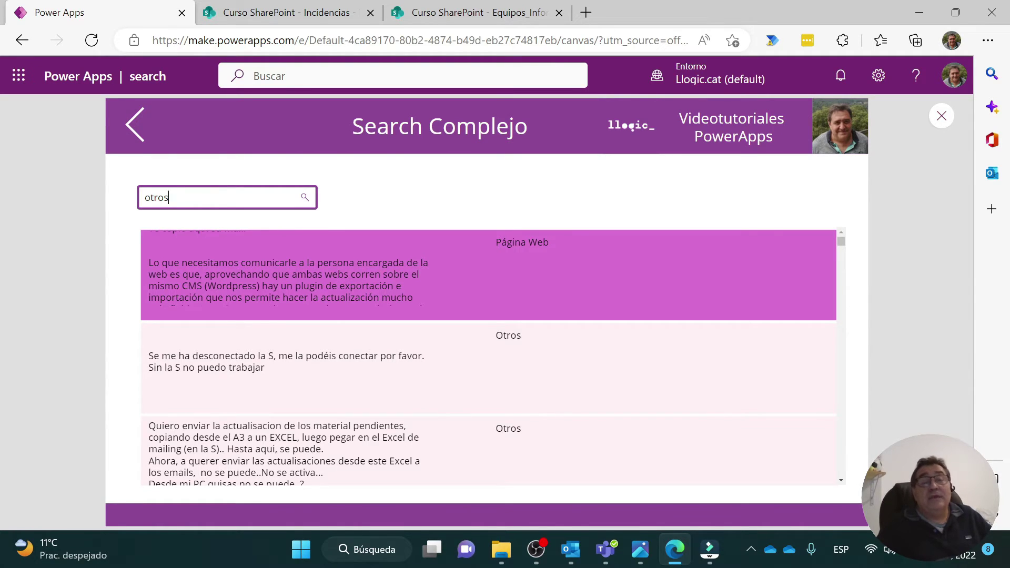
{"action": "key", "text": "ctrl+a"}
{"action": "type", "text": "web"}
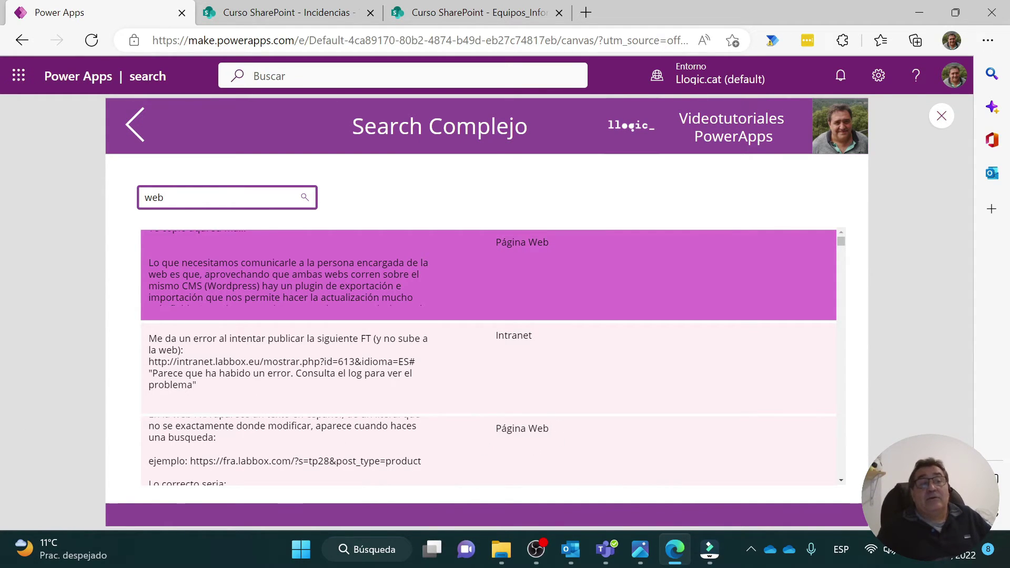
{"action": "key", "text": "Escape"}
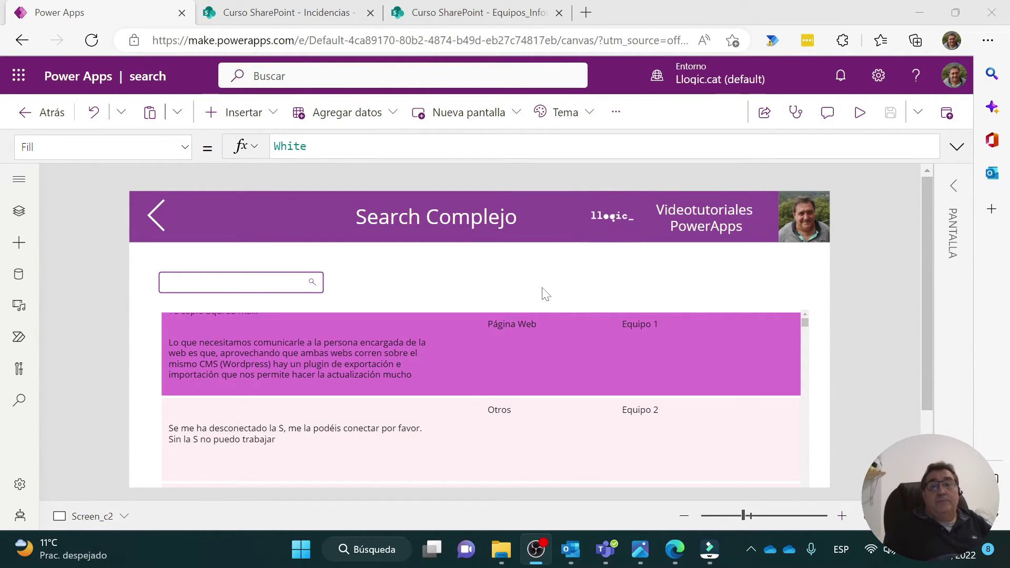
Step: On Screen_c2, examine the equipo label and the gallery's Search formula: the AddColumns source with "cat" and "eq", the LookUp on Ei, and the searched columns
{"action": "left_click", "coordinate": [647, 330]}
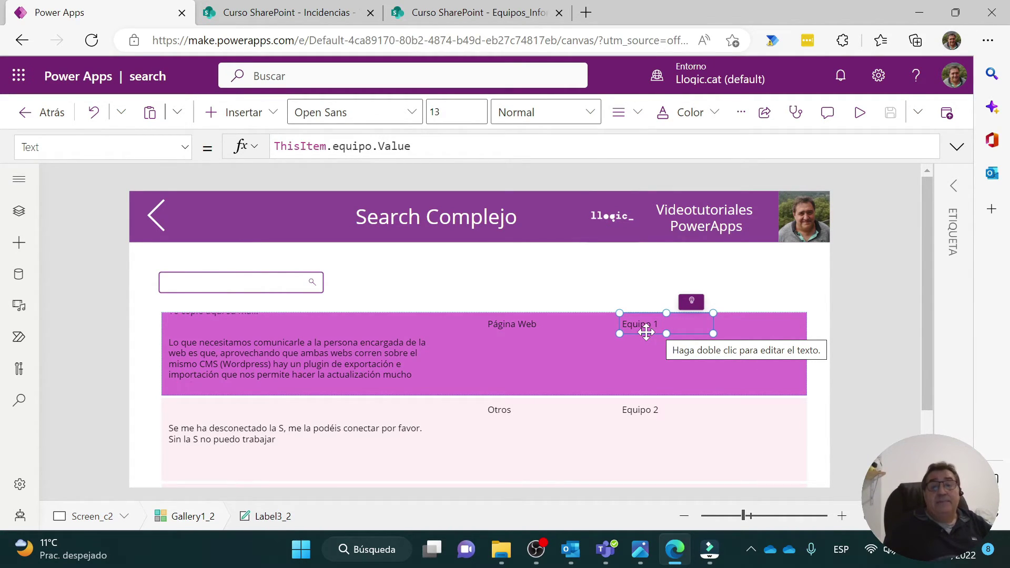
{"action": "left_click", "coordinate": [789, 432]}
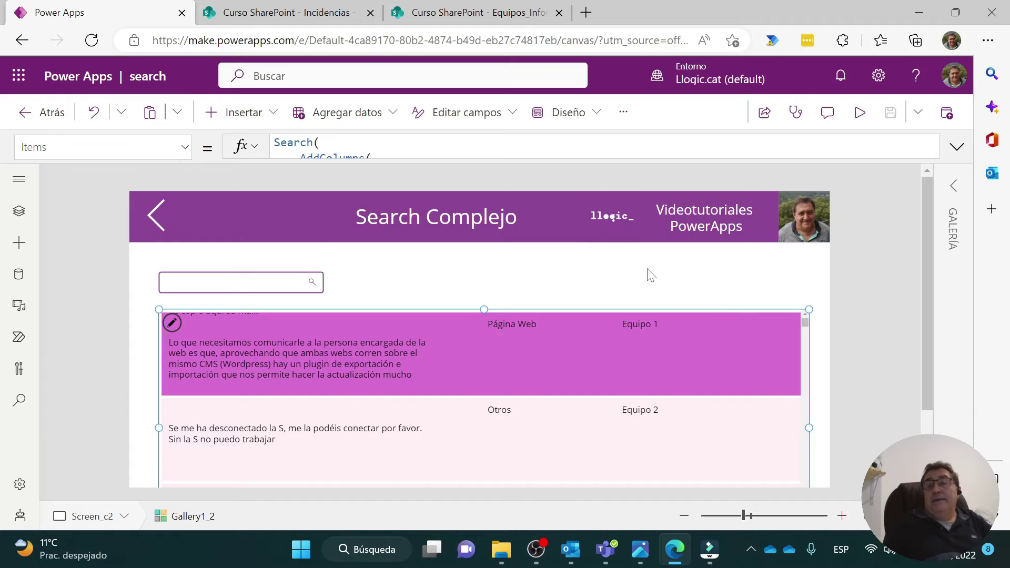
{"action": "left_click_drag", "start_coordinate": [717, 156], "coordinate": [720, 405]}
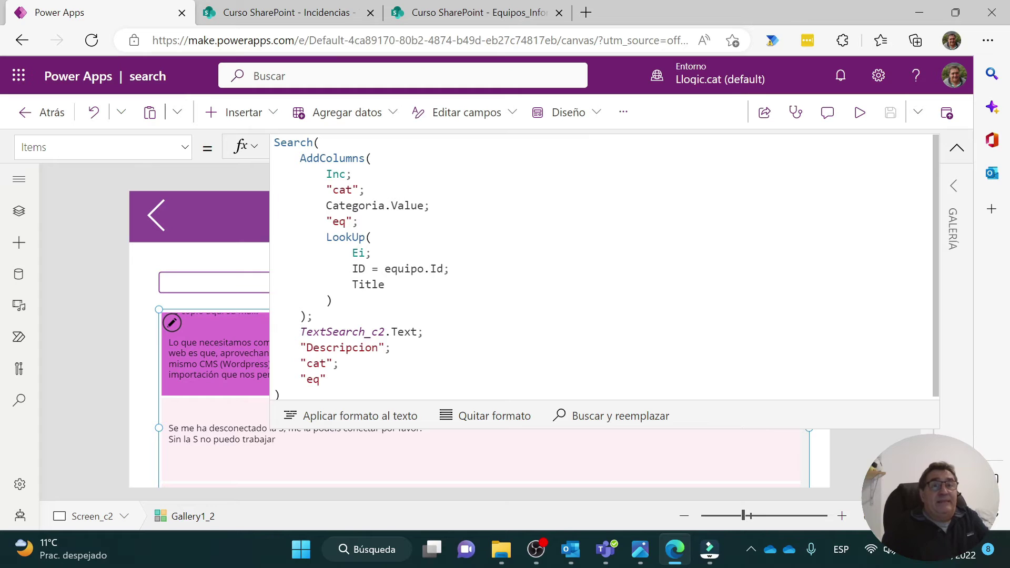
{"action": "left_click", "coordinate": [314, 142]}
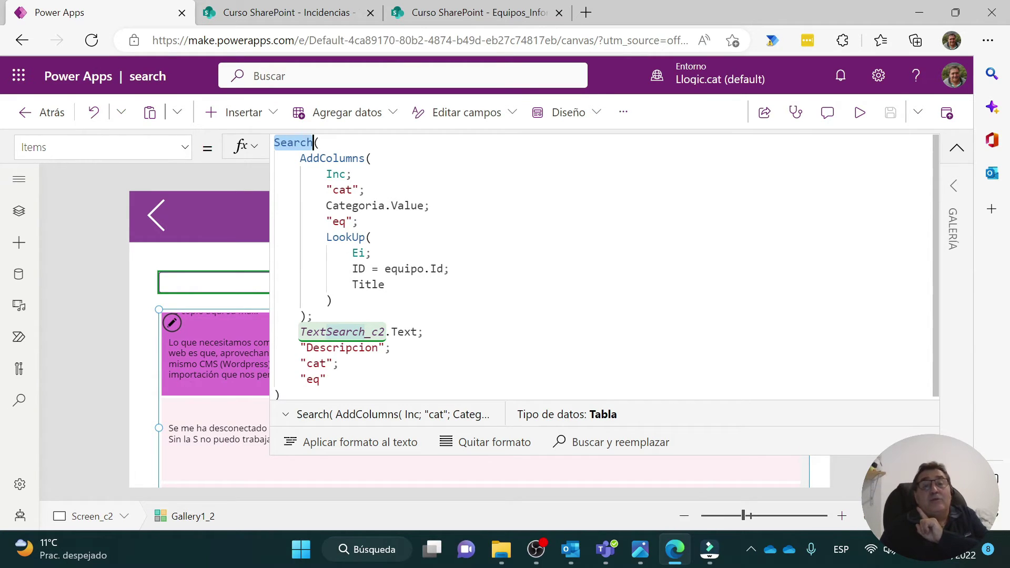
{"action": "left_click", "coordinate": [314, 380]}
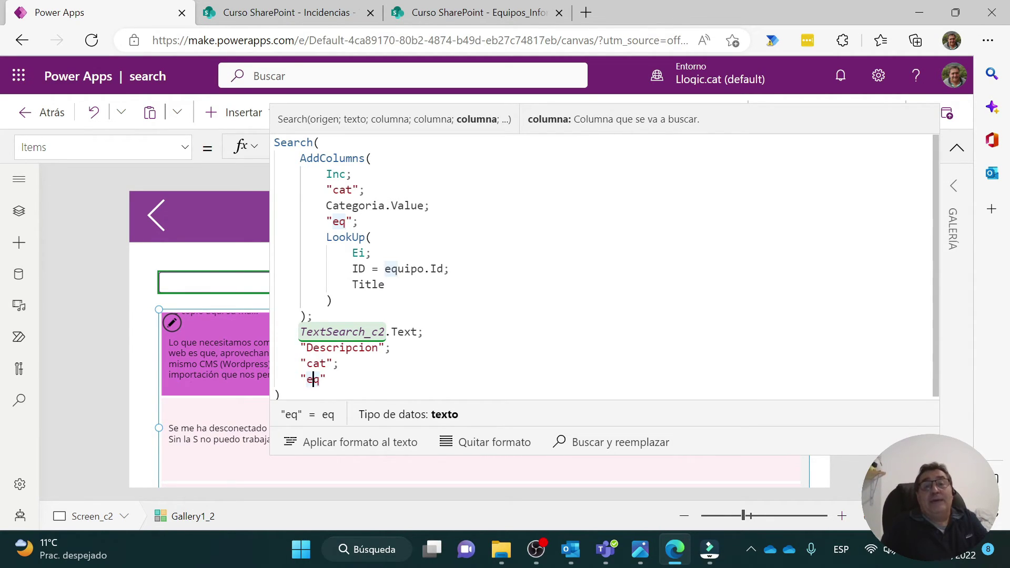
{"action": "double_click", "coordinate": [346, 237]}
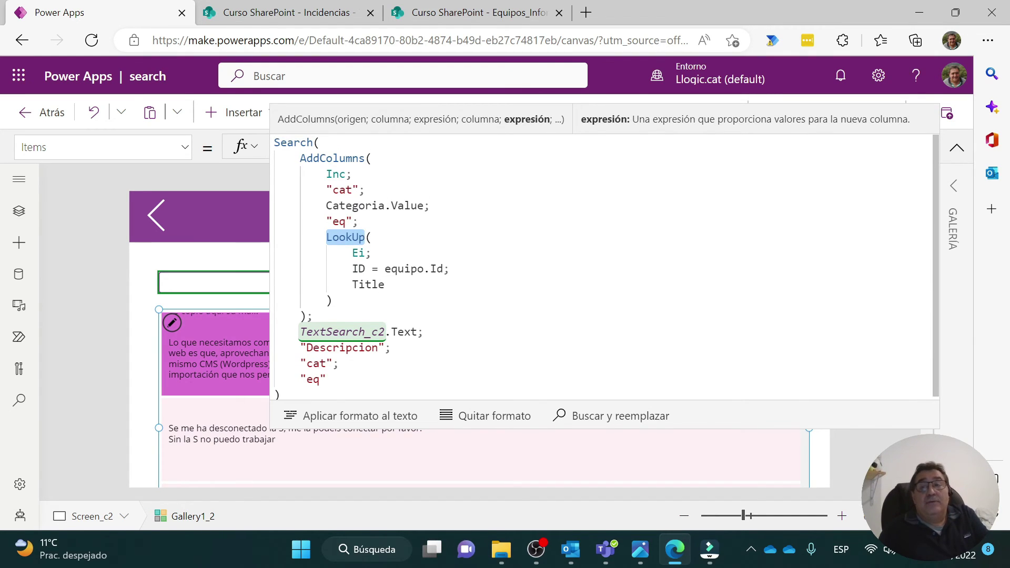
{"action": "left_click", "coordinate": [958, 149]}
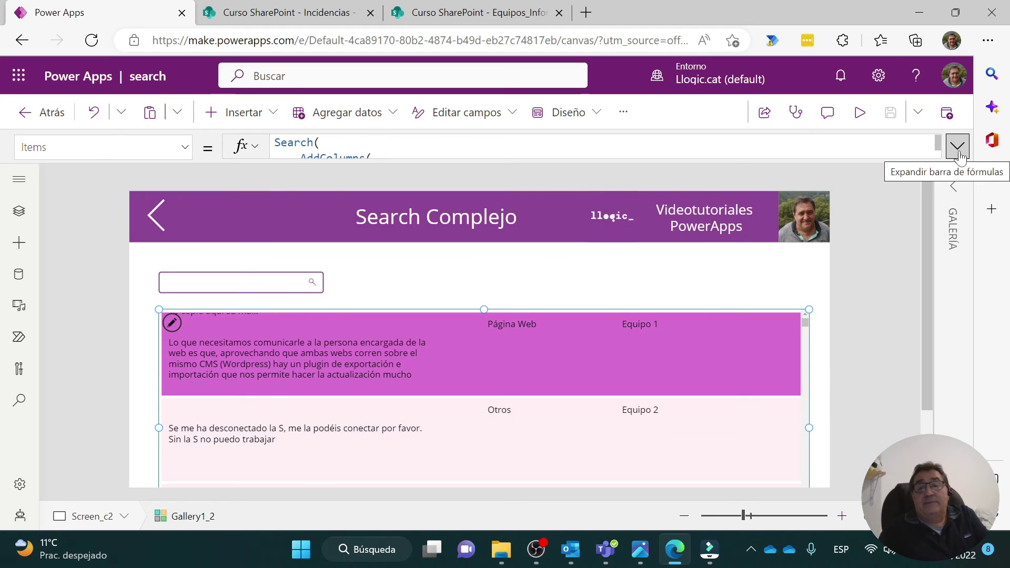
Step: Preview the Search Complejo screen and filter the gallery by the team text "equipo 3"
{"action": "left_click", "coordinate": [232, 287]}
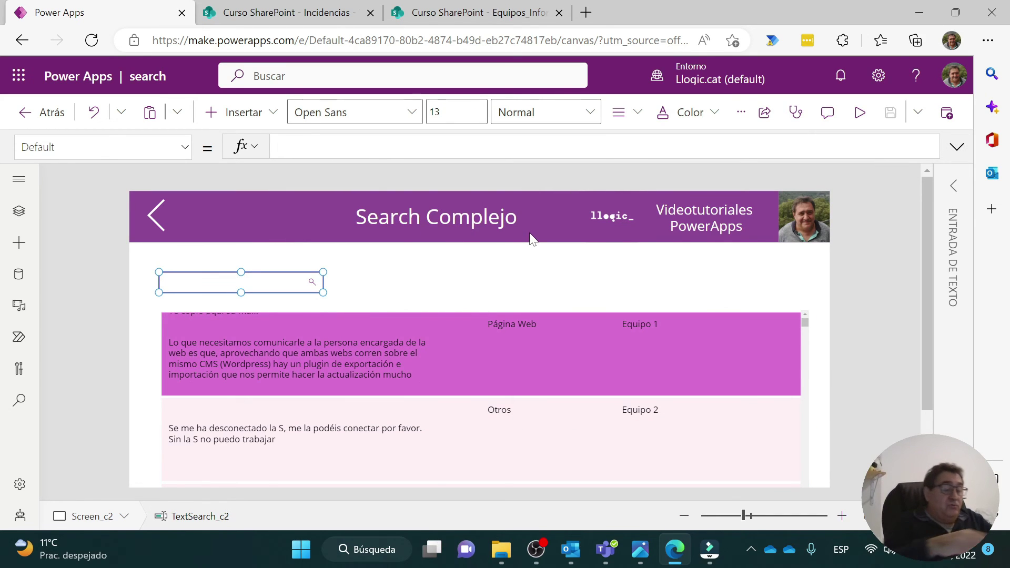
{"action": "left_click", "coordinate": [859, 112]}
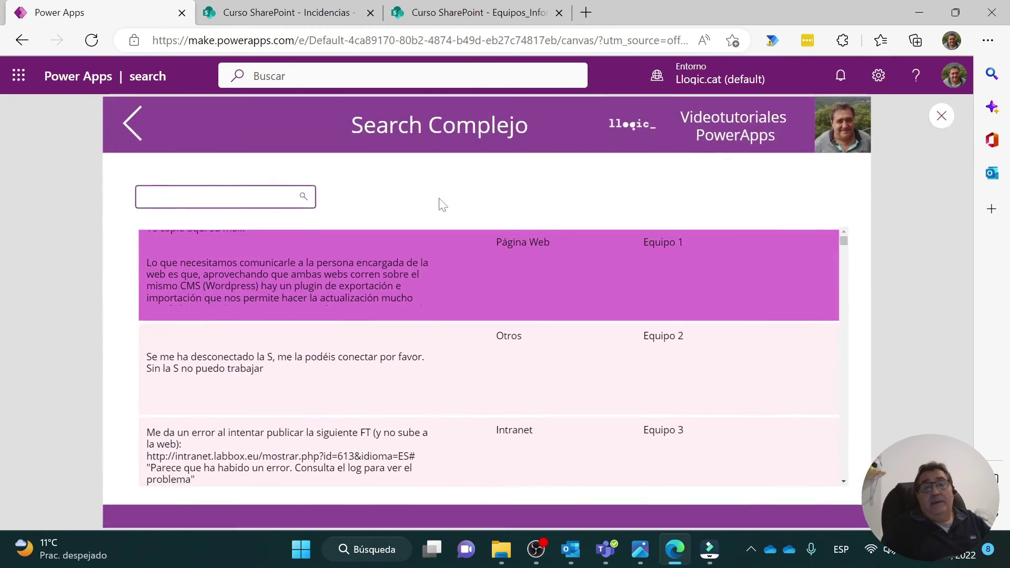
{"action": "left_click", "coordinate": [216, 196]}
{"action": "type", "text": "eq"}
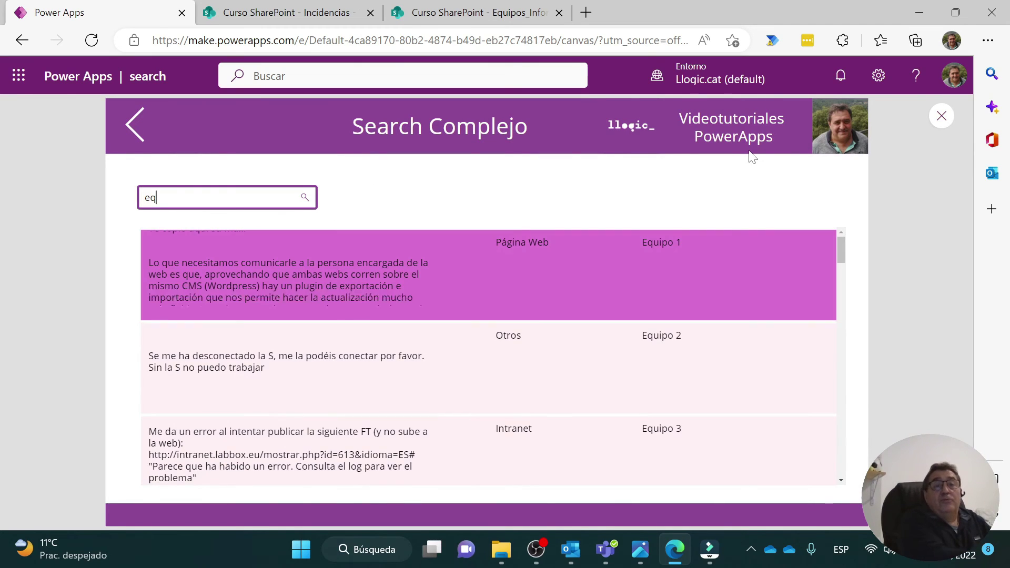
{"action": "type", "text": "uipo 3"}
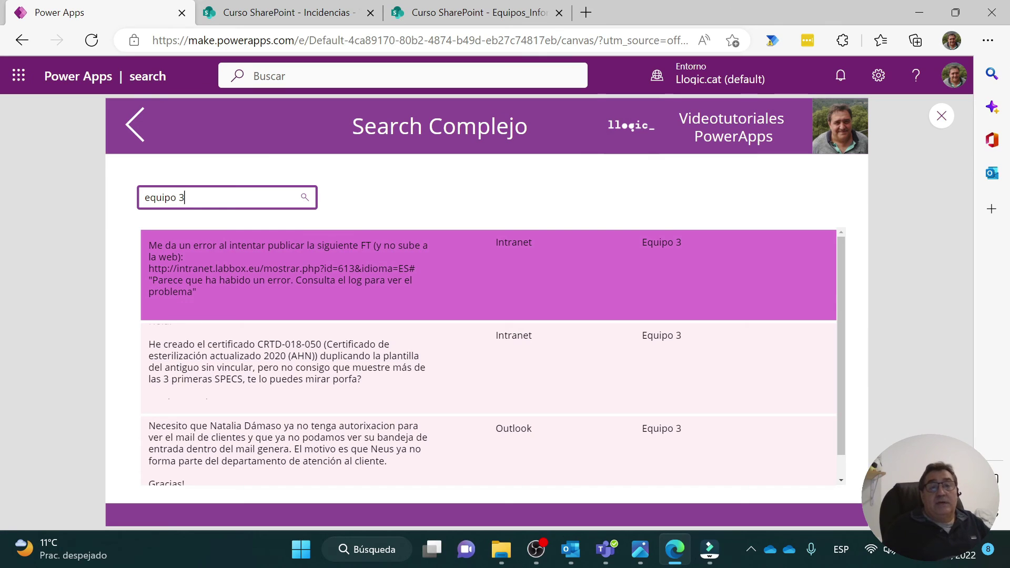
Step: Clear the search text and filter the gallery by the category "outlook"
{"action": "double_click", "coordinate": [181, 197]}
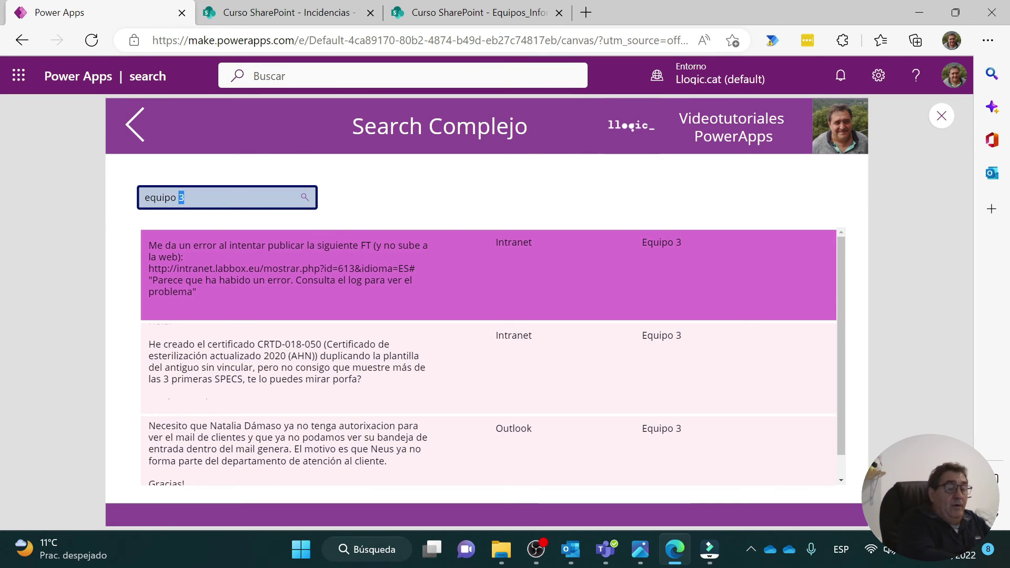
{"action": "key", "text": "BackSpace"}
{"action": "key", "text": "BackSpace"}
{"action": "key", "text": "BackSpace"}
{"action": "key", "text": "BackSpace"}
{"action": "key", "text": "BackSpace"}
{"action": "key", "text": "BackSpace"}
{"action": "key", "text": "BackSpace"}
{"action": "key", "text": "BackSpace"}
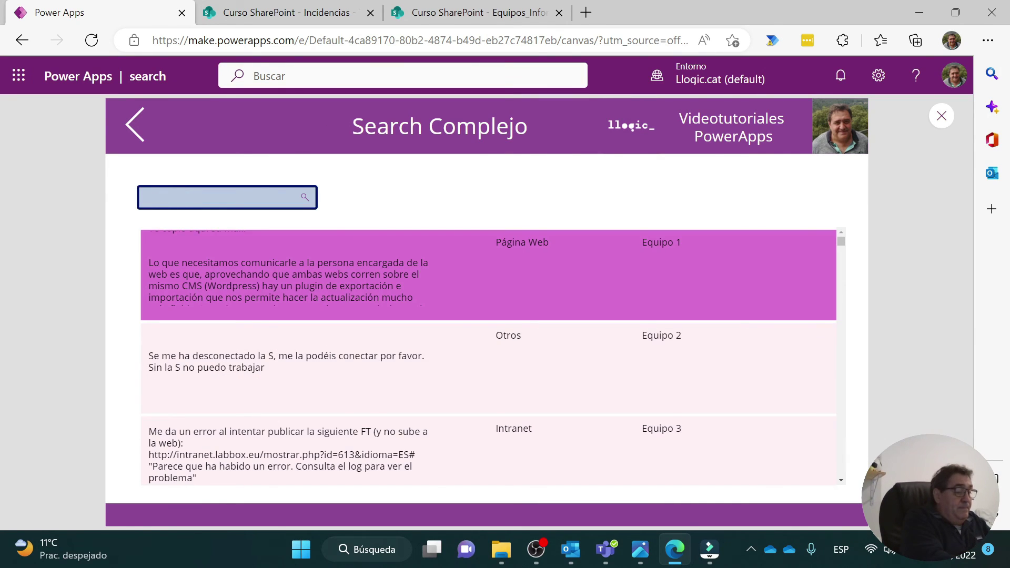
{"action": "type", "text": "outlook"}
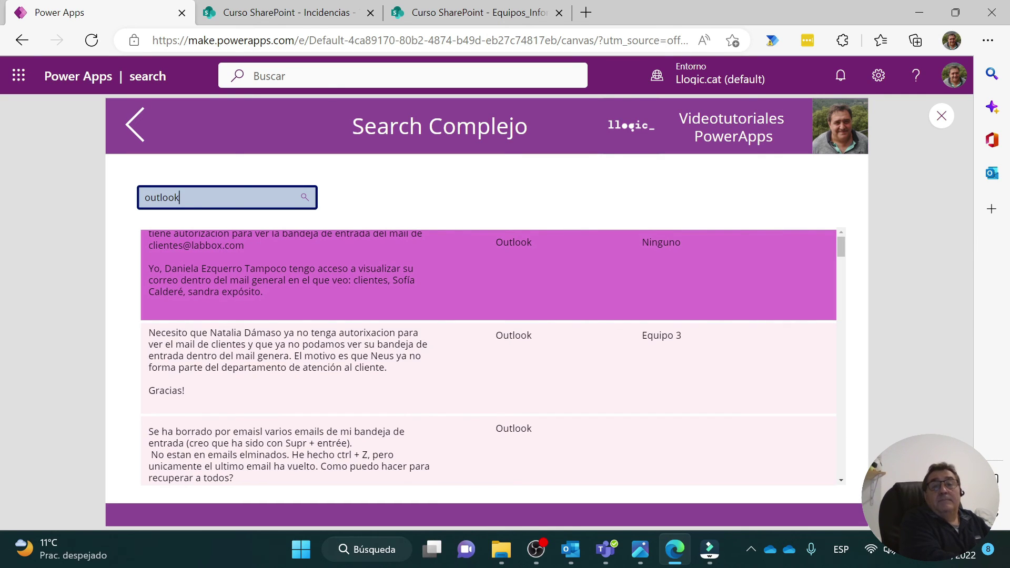